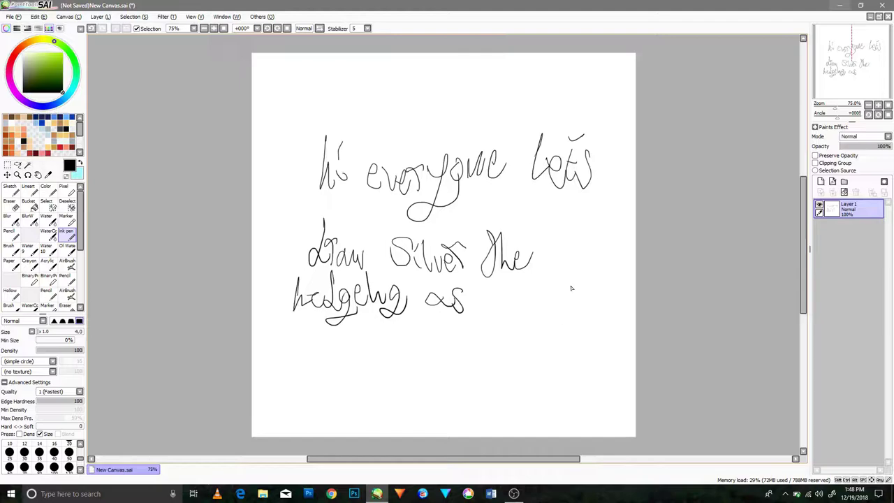
# Step: Handwrite the remaining title words, including "sir Galahad" and "knight", after and below the existing text
pyautogui.moveTo(529, 296); pyautogui.dragTo(509, 316)
pyautogui.moveTo(531, 308); pyautogui.dragTo(532, 318)
pyautogui.click(541, 303)
pyautogui.moveTo(336, 341)
pyautogui.mouseDown()
pyautogui.moveTo(349, 363)
pyautogui.moveTo(394, 383)
pyautogui.moveTo(412, 375)
pyautogui.mouseUp()
pyautogui.moveTo(428, 358)
pyautogui.mouseDown()
pyautogui.moveTo(496, 364)
pyautogui.moveTo(520, 388)
pyautogui.moveTo(558, 357)
pyautogui.mouseUp()
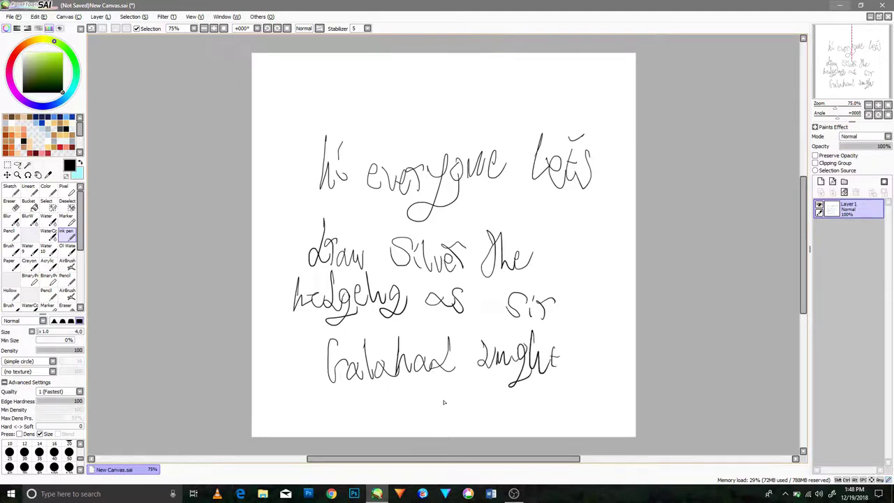
pyautogui.moveTo(472, 392); pyautogui.dragTo(492, 410)
pyautogui.moveTo(538, 383); pyautogui.dragTo(547, 399)
pyautogui.moveTo(562, 389)
pyautogui.mouseDown()
pyautogui.moveTo(563, 403)
pyautogui.moveTo(578, 406)
pyautogui.mouseUp()
# Step: Clear all handwriting from Layer1 and add a new linework layer above it
pyautogui.click(844, 192)
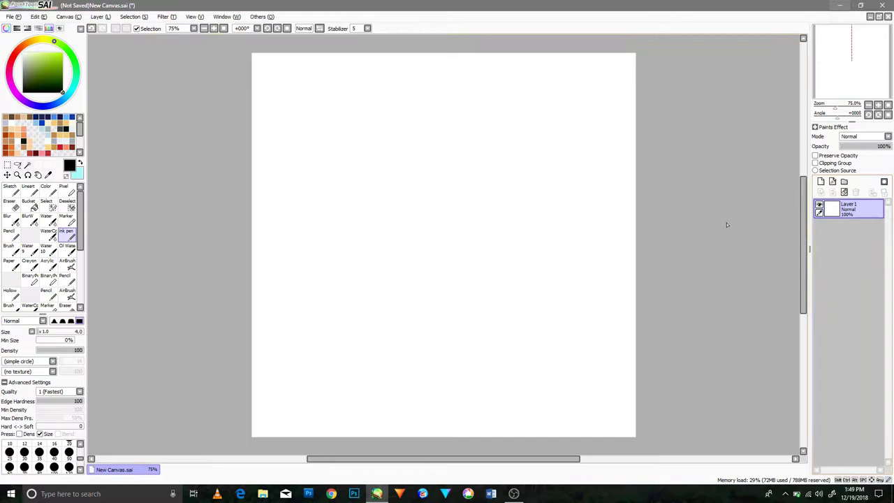
pyautogui.click(832, 183)
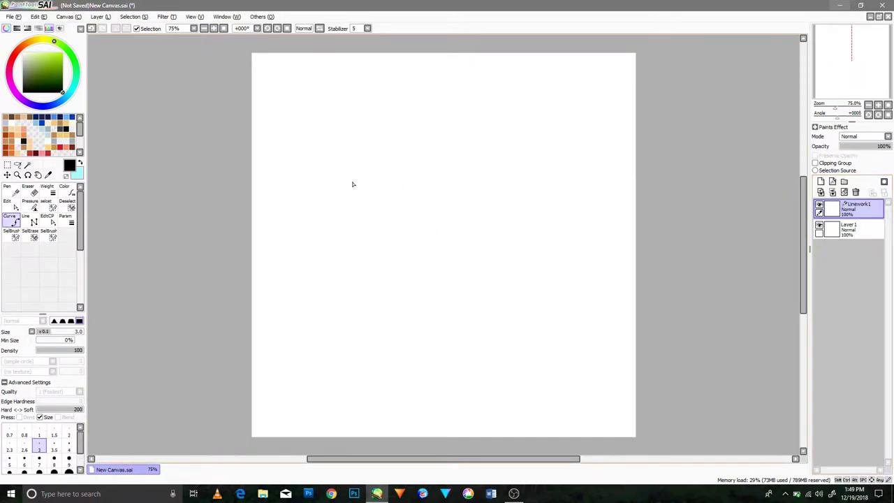
# Step: Draw a large closed circle in the middle of the canvas with the Curve tool
pyautogui.click(421, 156)
pyautogui.press('Delete')
pyautogui.press('Delete')
pyautogui.press('Delete')
pyautogui.click(421, 156)
pyautogui.press('Delete')
pyautogui.press('Delete')
pyautogui.press('Delete')
pyautogui.click(422, 156)
pyautogui.press('Delete')
pyautogui.press('Delete')
pyautogui.press('Delete')
pyautogui.click(421, 156)
pyautogui.press('Delete')
pyautogui.press('Delete')
pyautogui.press('Delete')
pyautogui.press('Delete')
pyautogui.press('Delete')
pyautogui.press('Delete')
pyautogui.press('Delete')
pyautogui.press('Delete')
pyautogui.press('Delete')
pyautogui.press('Delete')
pyautogui.moveTo(422, 157); pyautogui.dragTo(419, 156)
pyautogui.press('Delete')
pyautogui.press('Delete')
pyautogui.press('Delete')
pyautogui.press('Delete')
pyautogui.press('Delete')
pyautogui.press('Delete')
pyautogui.press('Delete')
pyautogui.press('Delete')
pyautogui.press('Delete')
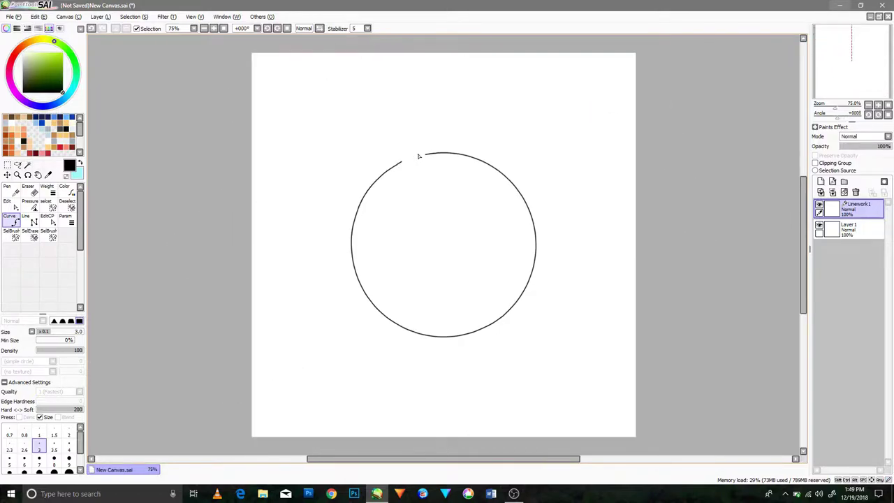
pyautogui.click(431, 154)
pyautogui.press('Escape')
# Step: Merge the linework layer down and scale the circle to about half size in the canvas's upper middle
pyautogui.click(832, 193)
pyautogui.moveTo(294, 132)
pyautogui.mouseDown()
pyautogui.moveTo(339, 199)
pyautogui.moveTo(650, 419)
pyautogui.mouseUp()
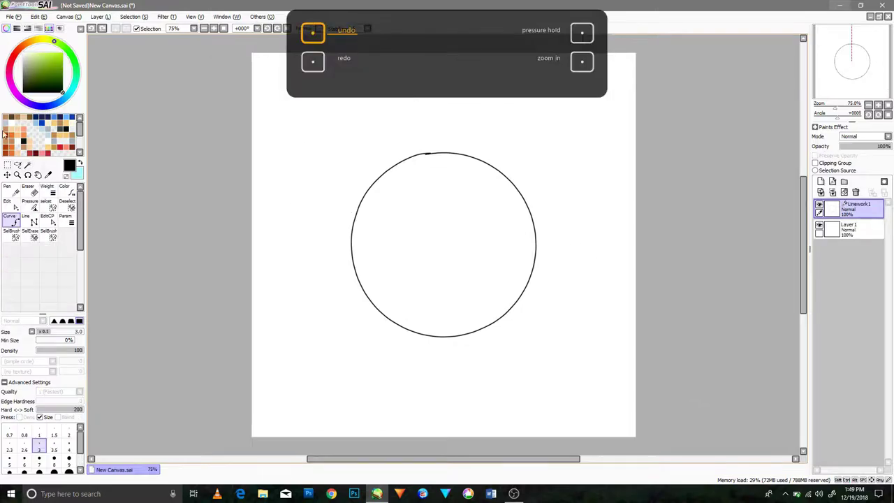
pyautogui.click(7, 166)
pyautogui.moveTo(303, 102)
pyautogui.mouseDown()
pyautogui.moveTo(384, 203)
pyautogui.moveTo(639, 401)
pyautogui.mouseUp()
pyautogui.click(832, 192)
pyautogui.click(23, 346)
pyautogui.moveTo(399, 318); pyautogui.dragTo(384, 262)
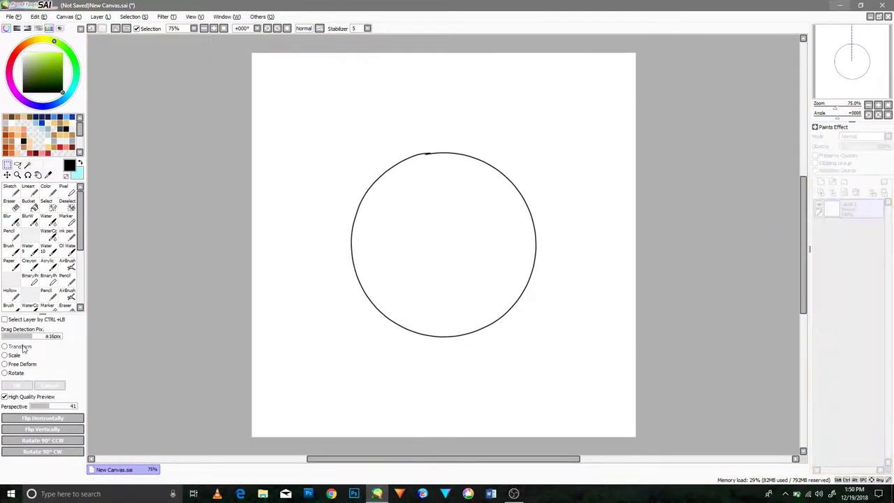
pyautogui.moveTo(522, 281); pyautogui.dragTo(464, 236)
pyautogui.press('Return')
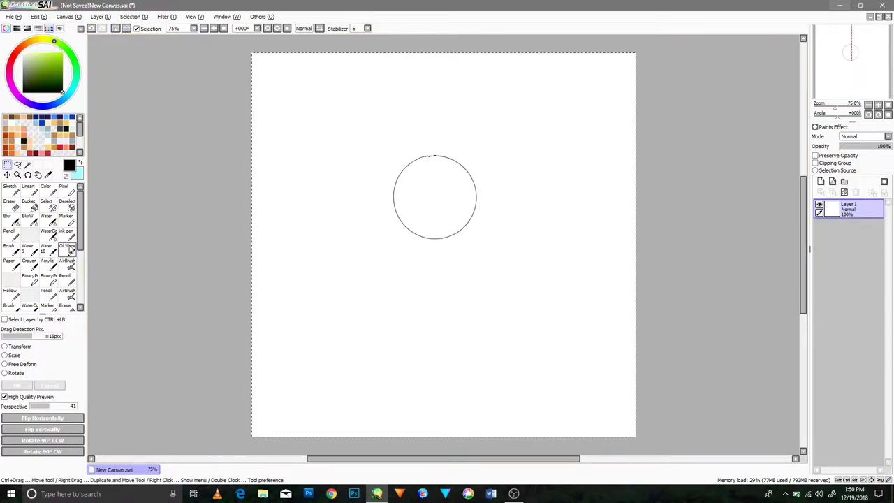
# Step: Sketch a tapered torso with a flat base below the head circle using the Ink pen
pyautogui.click(66, 233)
pyautogui.hotkey('ctrl', 'd')
pyautogui.moveTo(411, 232)
pyautogui.mouseDown()
pyautogui.moveTo(404, 286)
pyautogui.moveTo(450, 315)
pyautogui.moveTo(470, 227)
pyautogui.mouseUp()
pyautogui.hotkey('ctrl', 'z')
pyautogui.hotkey('ctrl', 'z')
pyautogui.moveTo(414, 316); pyautogui.dragTo(398, 230)
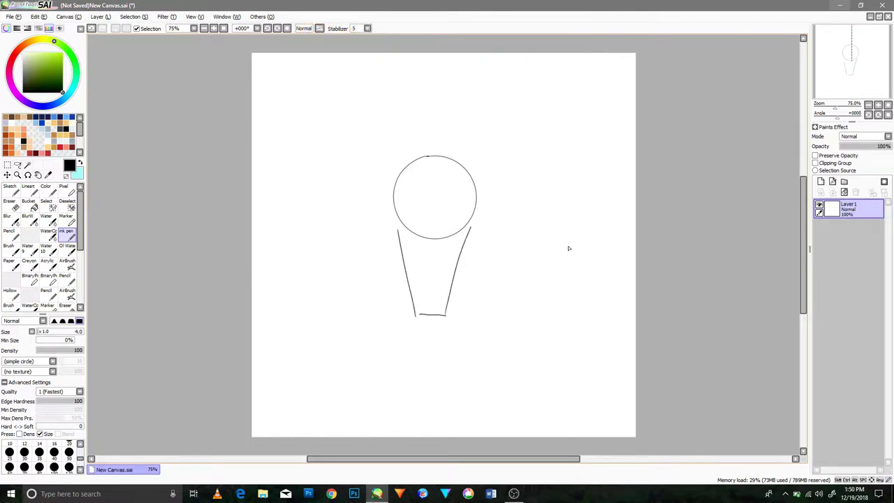
# Step: Rename the sketch layer DS with 36% opacity and add a new layer above it
pyautogui.doubleClick(822, 213)
pyautogui.press('Return')
pyautogui.click(859, 146)
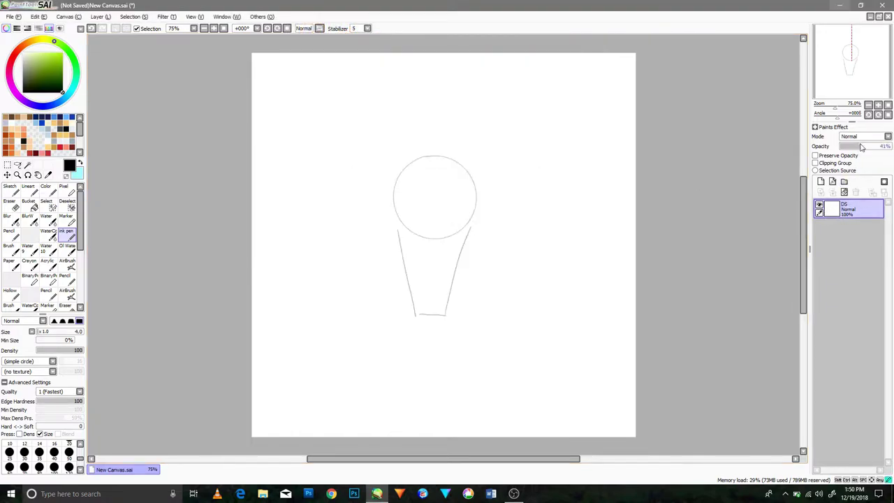
pyautogui.click(821, 182)
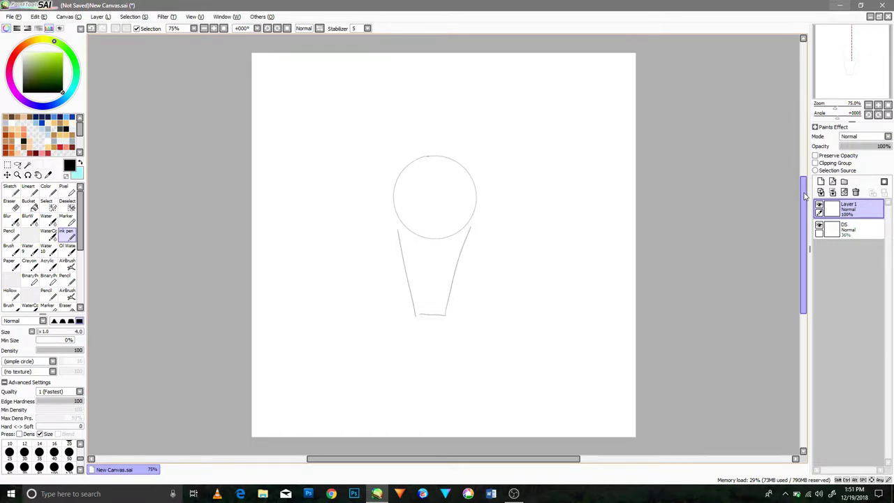
# Step: Draw a small tilted box over the upper left corner of the torso, touching the head circle
pyautogui.scroll(-2, 421, 273)
pyautogui.scroll(5, 413, 281)
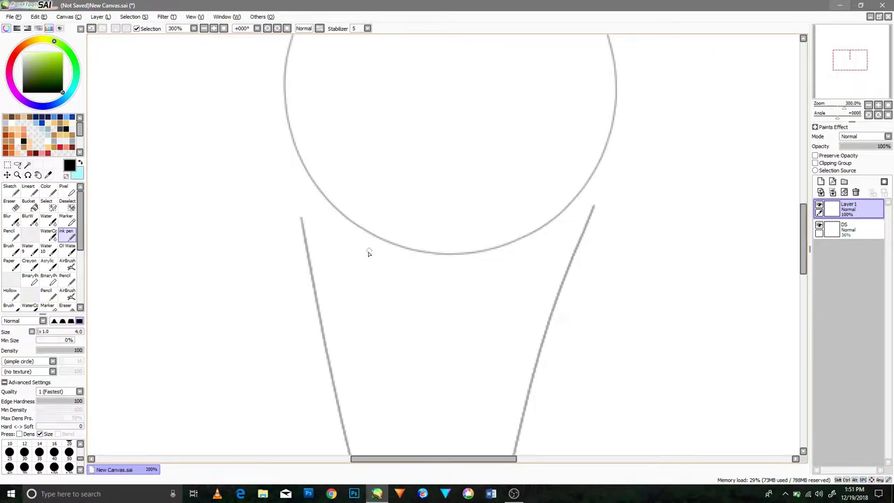
pyautogui.moveTo(353, 221)
pyautogui.mouseDown()
pyautogui.moveTo(355, 254)
pyautogui.moveTo(302, 288)
pyautogui.moveTo(270, 231)
pyautogui.moveTo(313, 197)
pyautogui.mouseUp()
pyautogui.hotkey('ctrl', 'z')
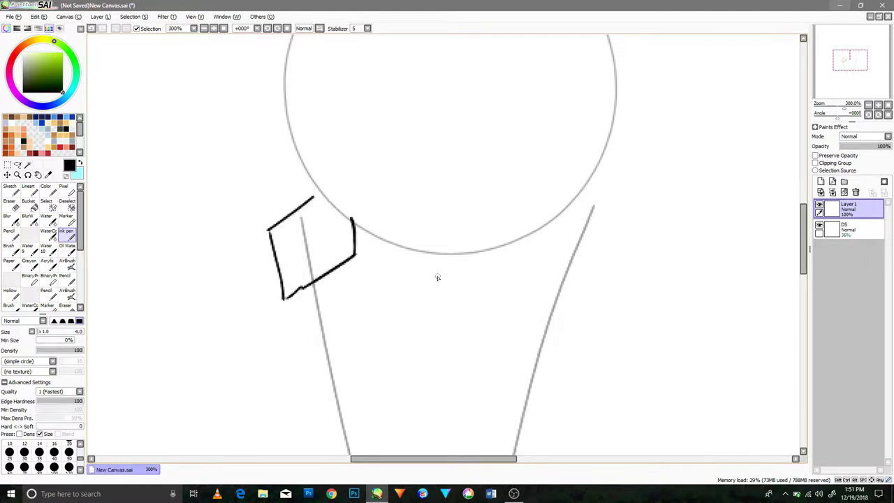
# Step: Draw a curved arm line from the small box across the torso, ending in a larger tilted box
pyautogui.moveTo(477, 298); pyautogui.dragTo(371, 196)
pyautogui.moveTo(213, 152); pyautogui.dragTo(620, 184)
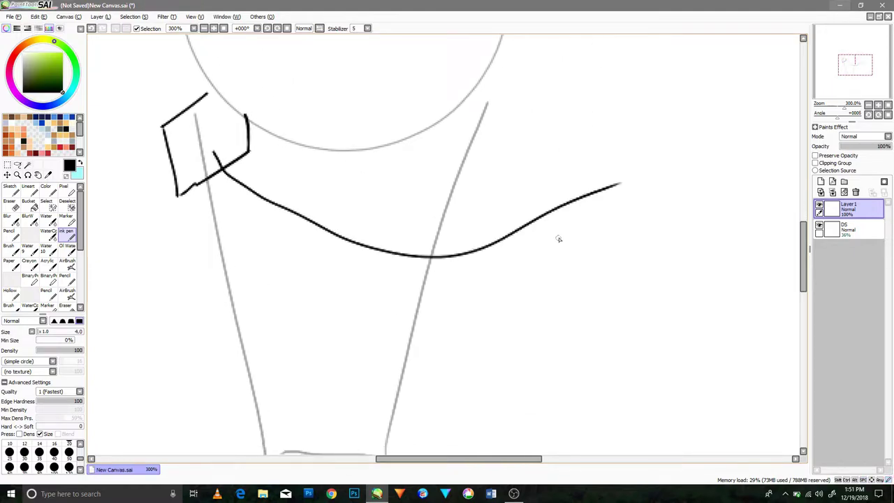
pyautogui.moveTo(638, 241)
pyautogui.mouseDown()
pyautogui.moveTo(600, 132)
pyautogui.moveTo(688, 62)
pyautogui.mouseUp()
pyautogui.moveTo(697, 61); pyautogui.dragTo(730, 159)
pyautogui.moveTo(639, 241); pyautogui.dragTo(739, 177)
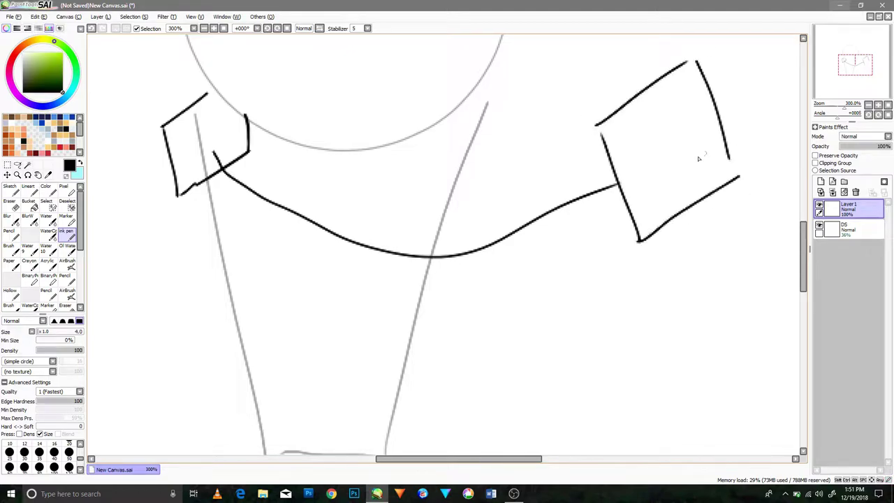
# Step: Draw a second arm line from the upper right of the torso with a tilted box at its end
pyautogui.moveTo(399, 159); pyautogui.dragTo(601, 294)
pyautogui.moveTo(549, 329)
pyautogui.mouseDown()
pyautogui.moveTo(698, 259)
pyautogui.moveTo(702, 279)
pyautogui.moveTo(627, 232)
pyautogui.moveTo(761, 278)
pyautogui.moveTo(674, 380)
pyautogui.mouseUp()
pyautogui.hotkey('ctrl', 'z')
pyautogui.moveTo(686, 365)
pyautogui.mouseDown()
pyautogui.moveTo(589, 322)
pyautogui.moveTo(557, 305)
pyautogui.mouseUp()
# Step: Draw a long, nearly vertical leg line down from the torso's base
pyautogui.moveTo(386, 426)
pyautogui.mouseDown()
pyautogui.moveTo(473, 161)
pyautogui.moveTo(421, 87)
pyautogui.moveTo(455, 340)
pyautogui.mouseUp()
pyautogui.hotkey('ctrl', 'z')
pyautogui.moveTo(403, 179); pyautogui.dragTo(419, 427)
pyautogui.hotkey('ctrl', 'z')
pyautogui.moveTo(383, 88); pyautogui.dragTo(411, 437)
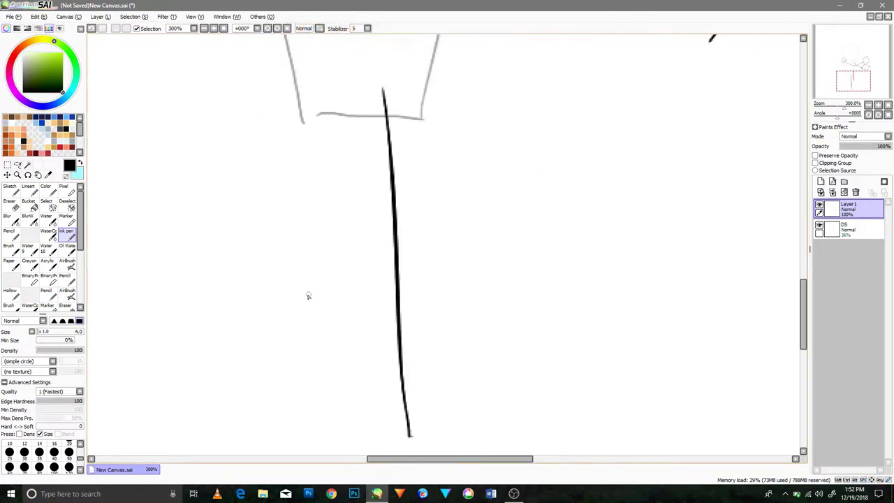
pyautogui.moveTo(412, 389); pyautogui.dragTo(453, 172)
pyautogui.hotkey('ctrl', 'z')
pyautogui.moveTo(438, 341); pyautogui.dragTo(467, 142)
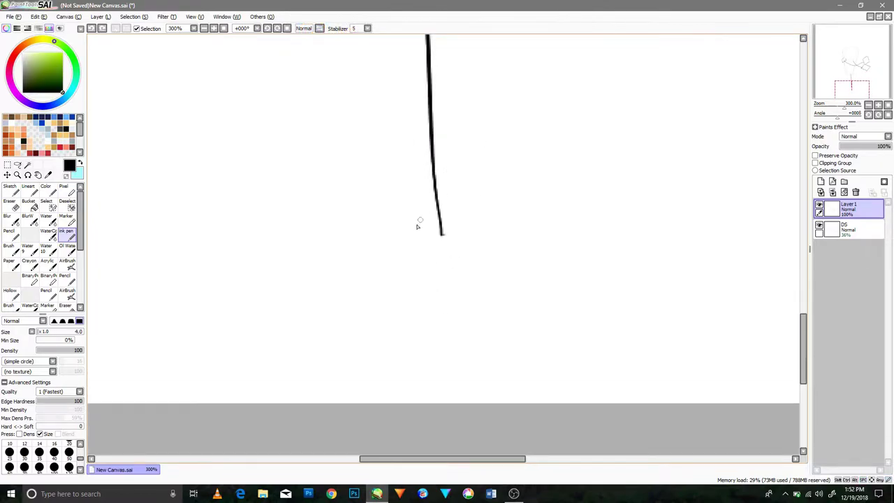
# Step: Draw a boot around the lower end of the leg line, with a boxy heel and a pointed, curved toe cap
pyautogui.moveTo(356, 264); pyautogui.dragTo(528, 105)
pyautogui.hotkey('ctrl', 'z')
pyautogui.moveTo(366, 147)
pyautogui.mouseDown()
pyautogui.moveTo(464, 128)
pyautogui.moveTo(496, 153)
pyautogui.moveTo(552, 158)
pyautogui.mouseUp()
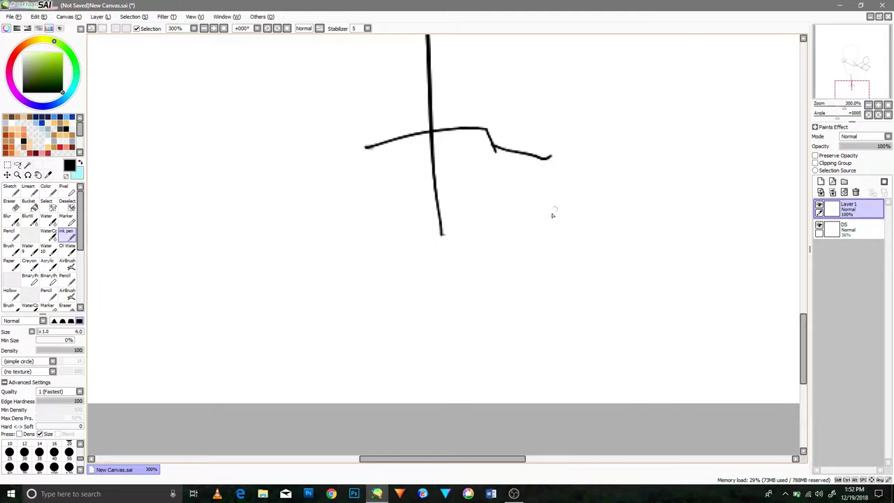
pyautogui.moveTo(498, 283); pyautogui.dragTo(637, 160)
pyautogui.moveTo(551, 157); pyautogui.dragTo(596, 171)
pyautogui.moveTo(498, 283)
pyautogui.mouseDown()
pyautogui.moveTo(426, 270)
pyautogui.moveTo(369, 148)
pyautogui.mouseUp()
pyautogui.moveTo(512, 310)
pyautogui.mouseDown()
pyautogui.moveTo(355, 331)
pyautogui.moveTo(602, 312)
pyautogui.moveTo(431, 190)
pyautogui.mouseUp()
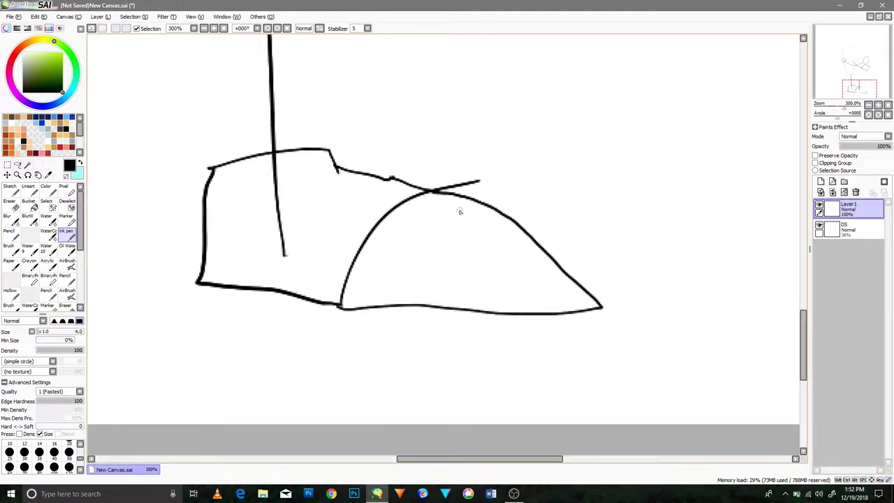
# Step: Draw a second leg line slanting down and left from the torso's base
pyautogui.scroll(-4, 469, 201)
pyautogui.moveTo(456, 310); pyautogui.dragTo(559, 417)
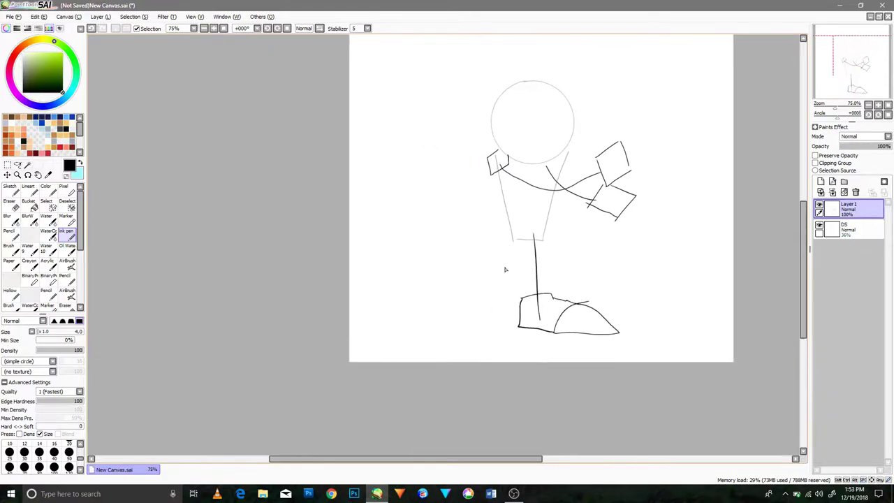
pyautogui.scroll(4, 504, 268)
pyautogui.moveTo(557, 133); pyautogui.dragTo(433, 373)
pyautogui.hotkey('ctrl', 'z')
pyautogui.moveTo(576, 119); pyautogui.dragTo(464, 385)
# Step: Outline a front-facing boot at the end of the slanted leg, with a large rounded toe cap
pyautogui.moveTo(399, 342); pyautogui.dragTo(431, 259)
pyautogui.moveTo(415, 306)
pyautogui.mouseDown()
pyautogui.moveTo(494, 286)
pyautogui.moveTo(553, 322)
pyautogui.mouseUp()
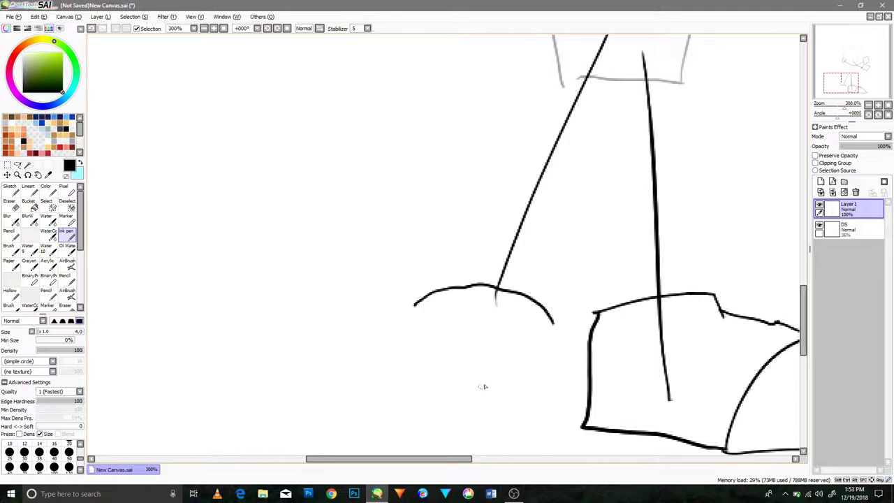
pyautogui.moveTo(531, 423); pyautogui.dragTo(551, 334)
pyautogui.moveTo(381, 390)
pyautogui.mouseDown()
pyautogui.moveTo(490, 366)
pyautogui.moveTo(529, 420)
pyautogui.mouseUp()
pyautogui.scroll(-3, 489, 394)
pyautogui.moveTo(528, 252)
pyautogui.mouseDown()
pyautogui.moveTo(525, 277)
pyautogui.moveTo(388, 154)
pyautogui.moveTo(413, 129)
pyautogui.mouseUp()
pyautogui.moveTo(357, 230); pyautogui.dragTo(396, 213)
pyautogui.scroll(-3, 434, 289)
pyautogui.scroll(4, 439, 270)
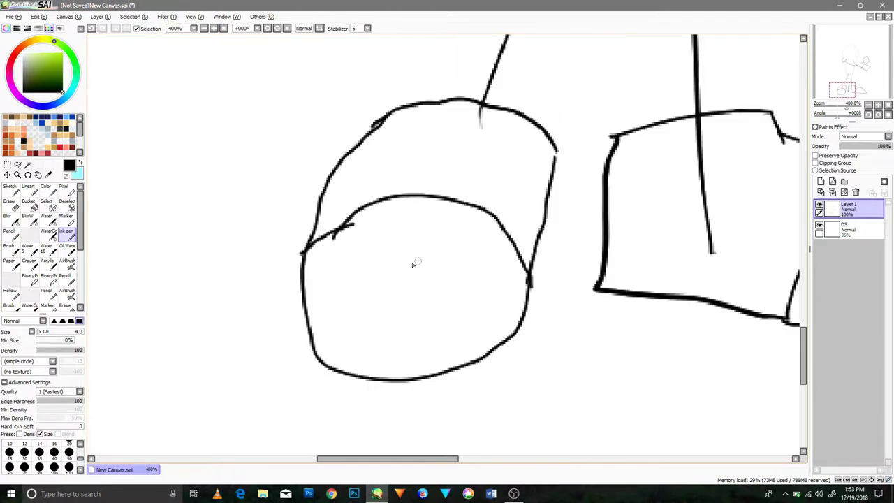
# Step: Erase and redraw the left edge of the front-facing boot and its join with the toe cap
pyautogui.click(13, 205)
pyautogui.moveTo(325, 206)
pyautogui.mouseDown()
pyautogui.moveTo(359, 130)
pyautogui.moveTo(326, 207)
pyautogui.moveTo(399, 116)
pyautogui.mouseUp()
pyautogui.click(68, 233)
pyautogui.hotkey('ctrl', 'z')
pyautogui.moveTo(304, 230); pyautogui.dragTo(401, 114)
pyautogui.moveTo(340, 229)
pyautogui.mouseDown()
pyautogui.moveTo(303, 242)
pyautogui.moveTo(352, 225)
pyautogui.moveTo(300, 256)
pyautogui.mouseUp()
pyautogui.moveTo(540, 208); pyautogui.dragTo(433, 475)
pyautogui.moveTo(496, 150); pyautogui.dragTo(433, 475)
pyautogui.moveTo(447, 174); pyautogui.dragTo(451, 379)
pyautogui.scroll(-1, 458, 305)
pyautogui.moveTo(439, 313); pyautogui.dragTo(415, 335)
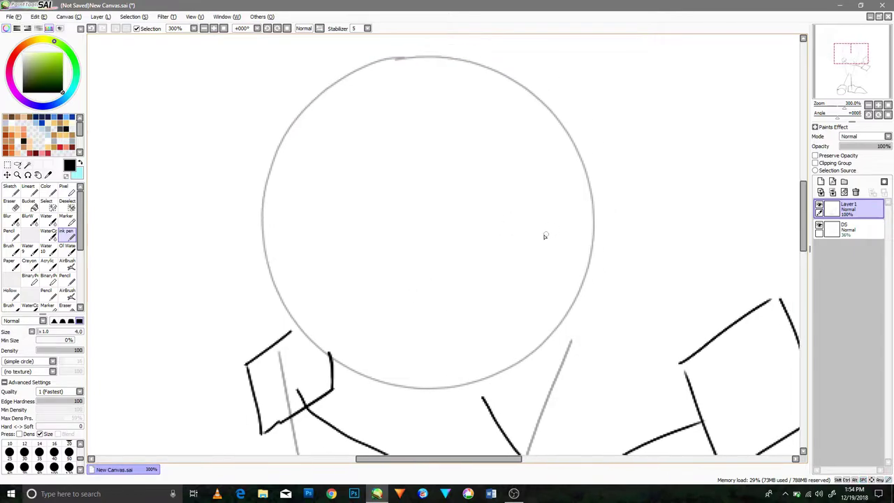
pyautogui.moveTo(311, 232)
pyautogui.mouseDown()
pyautogui.moveTo(418, 297)
pyautogui.moveTo(536, 214)
pyautogui.moveTo(287, 222)
pyautogui.moveTo(217, 208)
pyautogui.mouseUp()
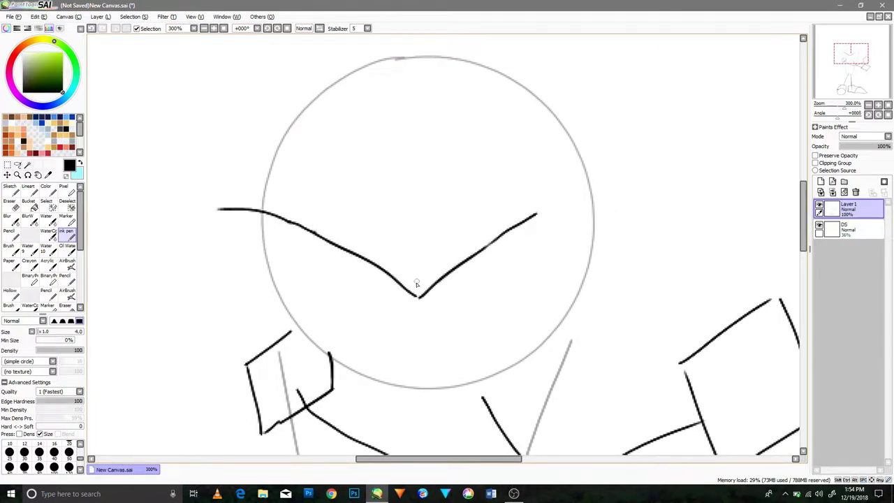
pyautogui.hotkey('ctrl', 'z')
pyautogui.hotkey('ctrl', 'z')
pyautogui.hotkey('ctrl', 'z')
pyautogui.hotkey('ctrl', 'z')
pyautogui.hotkey('ctrl', 'z')
# Step: Draw a curved chin line along the head circle's lower edge and a wide V-shaped line inside the circle
pyautogui.moveTo(291, 323)
pyautogui.mouseDown()
pyautogui.moveTo(333, 363)
pyautogui.moveTo(534, 381)
pyautogui.moveTo(473, 378)
pyautogui.moveTo(594, 299)
pyautogui.mouseUp()
pyautogui.hotkey('ctrl', 'z')
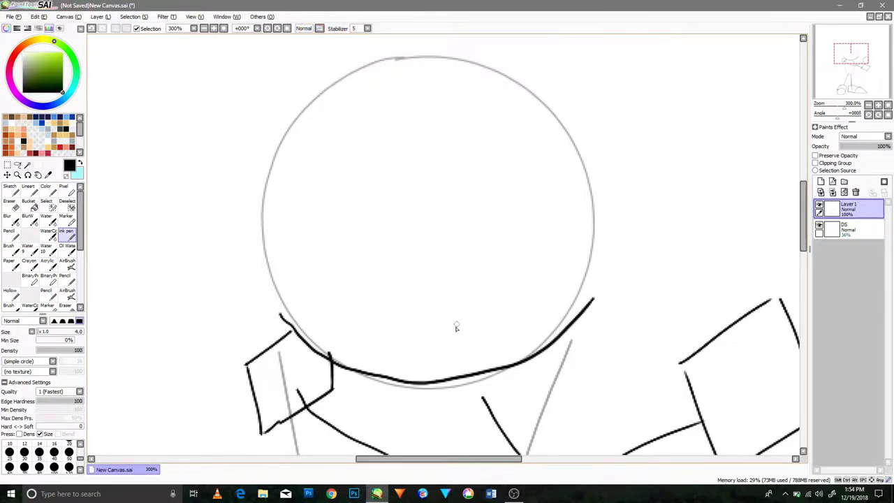
pyautogui.moveTo(588, 208)
pyautogui.mouseDown()
pyautogui.moveTo(436, 342)
pyautogui.moveTo(287, 228)
pyautogui.moveTo(300, 232)
pyautogui.mouseUp()
pyautogui.click(14, 207)
pyautogui.moveTo(586, 211); pyautogui.dragTo(562, 229)
pyautogui.press('n')
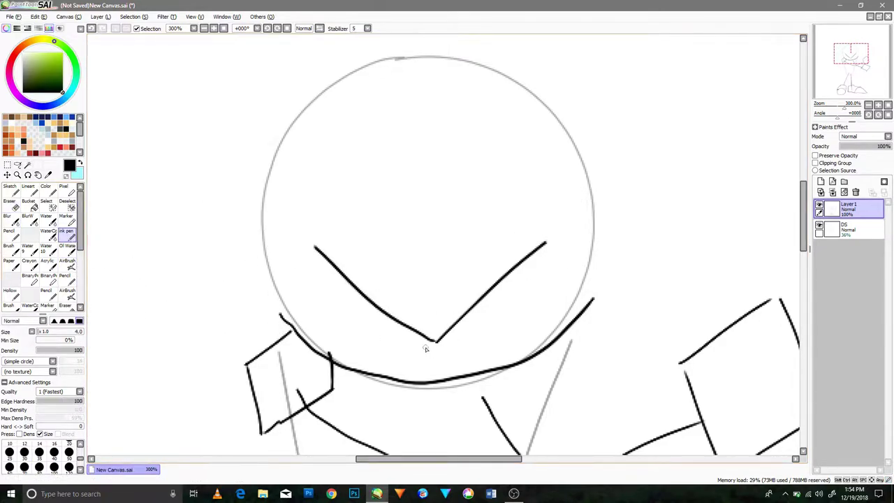
# Step: Extend both ends of the V-shaped line upward and outward past the head circle in stepped segments
pyautogui.moveTo(313, 247); pyautogui.dragTo(299, 241)
pyautogui.moveTo(544, 243); pyautogui.dragTo(574, 240)
pyautogui.moveTo(296, 237); pyautogui.dragTo(256, 157)
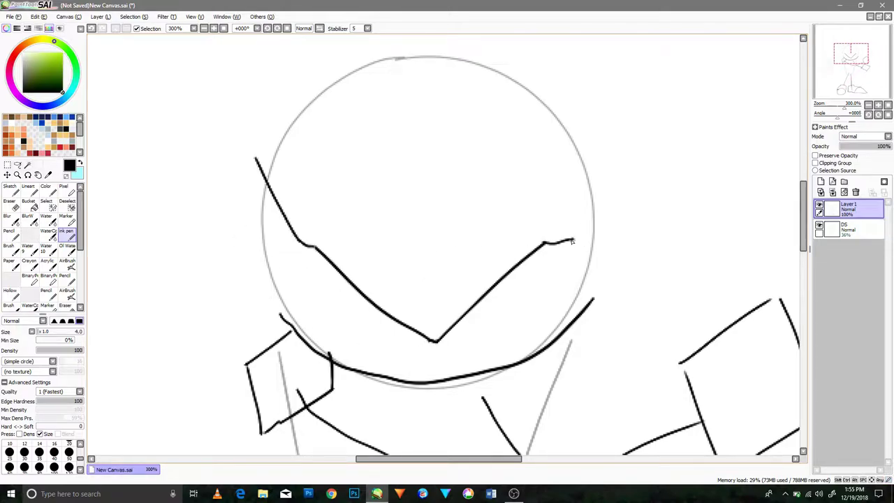
pyautogui.moveTo(575, 239); pyautogui.dragTo(619, 174)
pyautogui.moveTo(257, 160); pyautogui.dragTo(225, 134)
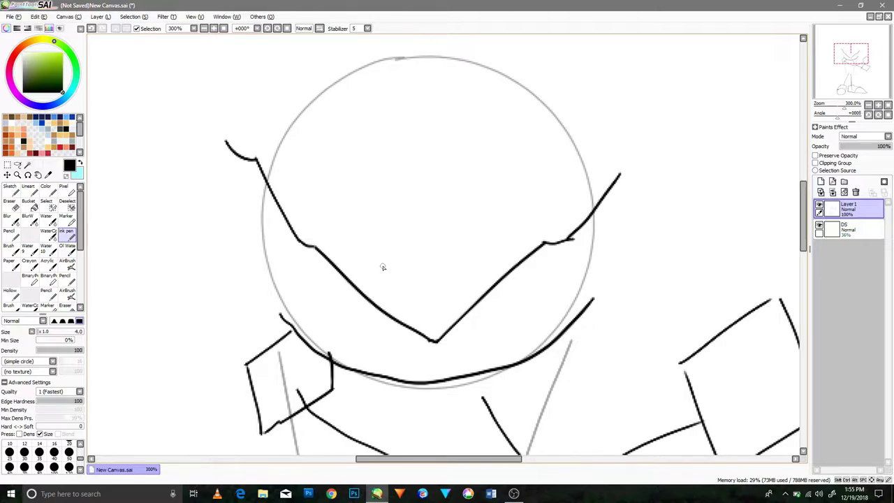
pyautogui.moveTo(620, 175); pyautogui.dragTo(633, 139)
# Step: Draw a pointed spike on top of the head and curved dome outlines on both sides of it
pyautogui.moveTo(427, 189); pyautogui.dragTo(406, 270)
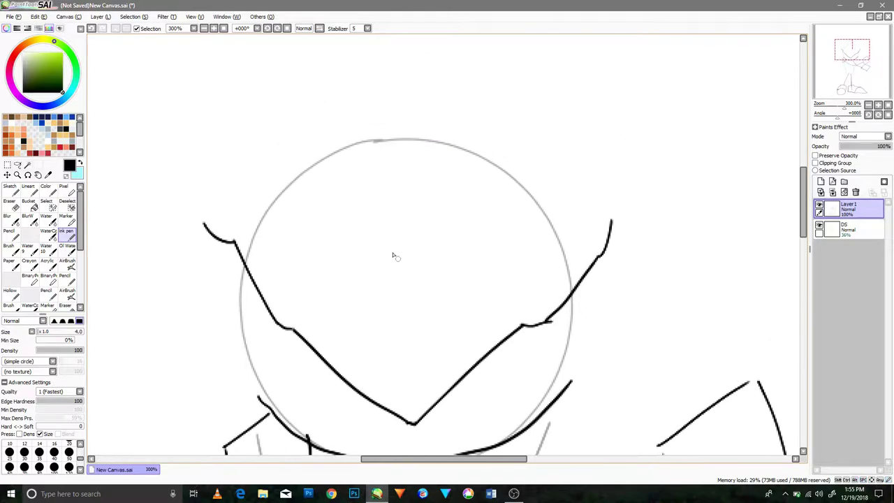
pyautogui.moveTo(372, 147)
pyautogui.mouseDown()
pyautogui.moveTo(405, 94)
pyautogui.moveTo(433, 164)
pyautogui.mouseUp()
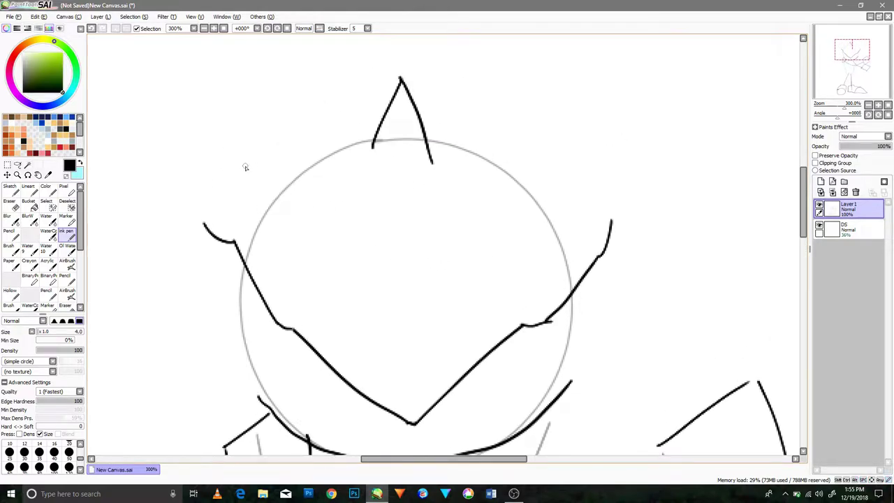
pyautogui.moveTo(253, 224); pyautogui.dragTo(384, 144)
pyautogui.moveTo(576, 225)
pyautogui.mouseDown()
pyautogui.moveTo(415, 148)
pyautogui.moveTo(563, 223)
pyautogui.mouseUp()
pyautogui.hotkey('ctrl', 'z')
# Step: Draw long guide lines for the quills on the DS layer, fanning out from the top and sides of the head
pyautogui.click(853, 230)
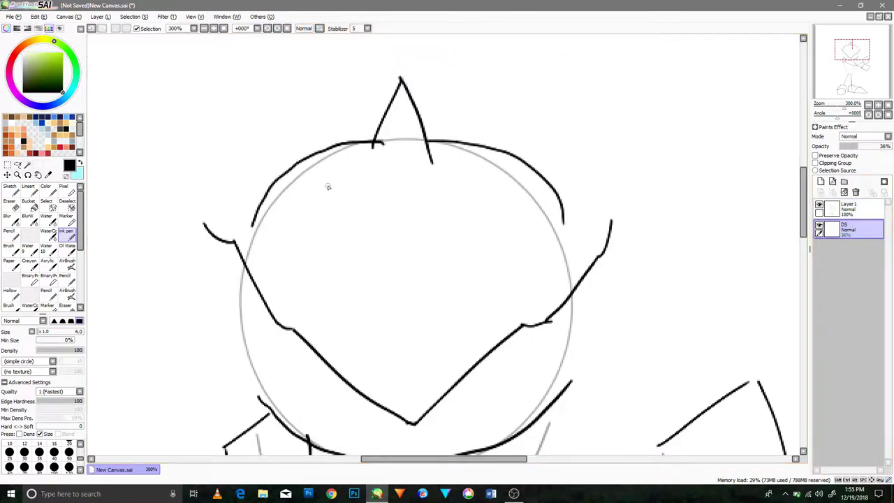
pyautogui.scroll(3, 326, 187)
pyautogui.moveTo(377, 35); pyautogui.dragTo(389, 366)
pyautogui.moveTo(503, 405); pyautogui.dragTo(674, 134)
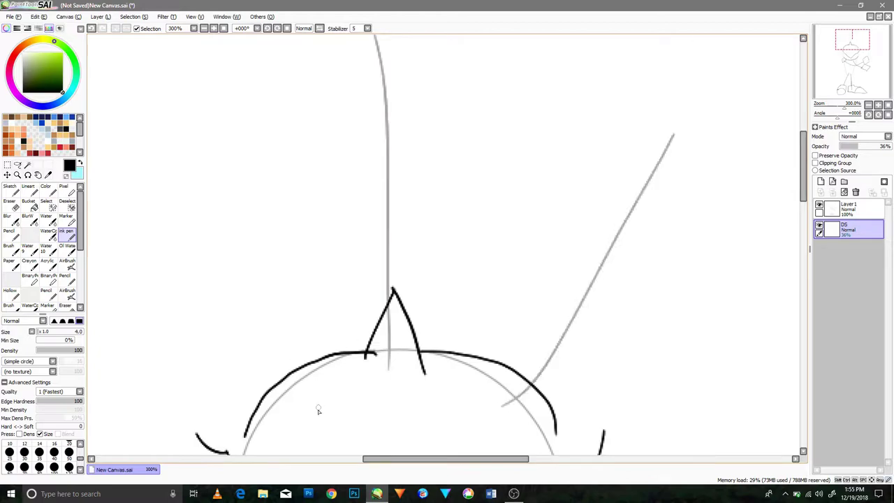
pyautogui.moveTo(319, 404); pyautogui.dragTo(166, 186)
pyautogui.scroll(-5, 515, 104)
pyautogui.moveTo(389, 324); pyautogui.dragTo(128, 179)
pyautogui.moveTo(669, 266); pyautogui.dragTo(801, 134)
# Step: Outline the tall central quill on Layer1 around its guide line, tapering to a point above the head
pyautogui.click(849, 208)
pyautogui.scroll(5, 524, 278)
pyautogui.moveTo(417, 122); pyautogui.dragTo(477, 128)
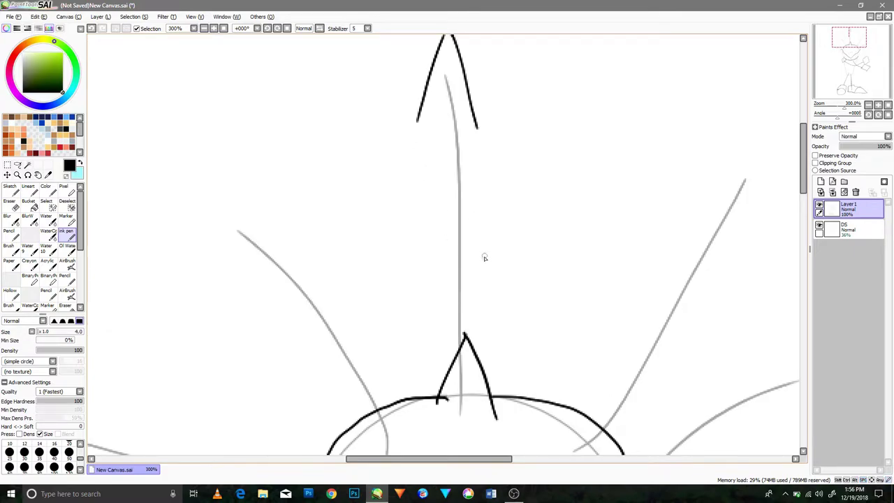
pyautogui.moveTo(533, 336)
pyautogui.mouseDown()
pyautogui.moveTo(518, 183)
pyautogui.moveTo(484, 145)
pyautogui.moveTo(477, 118)
pyautogui.mouseUp()
pyautogui.hotkey('ctrl', 'z')
pyautogui.moveTo(387, 364); pyautogui.dragTo(418, 106)
pyautogui.moveTo(518, 337); pyautogui.dragTo(545, 361)
pyautogui.moveTo(544, 364); pyautogui.dragTo(568, 380)
# Step: Outline the two pointed quills on the right side of the head around their guide lines
pyautogui.moveTo(598, 326); pyautogui.dragTo(522, 287)
pyautogui.moveTo(630, 143)
pyautogui.mouseDown()
pyautogui.moveTo(651, 131)
pyautogui.moveTo(690, 181)
pyautogui.mouseUp()
pyautogui.moveTo(480, 338)
pyautogui.mouseDown()
pyautogui.moveTo(519, 255)
pyautogui.moveTo(649, 129)
pyautogui.mouseUp()
pyautogui.moveTo(691, 180); pyautogui.dragTo(584, 384)
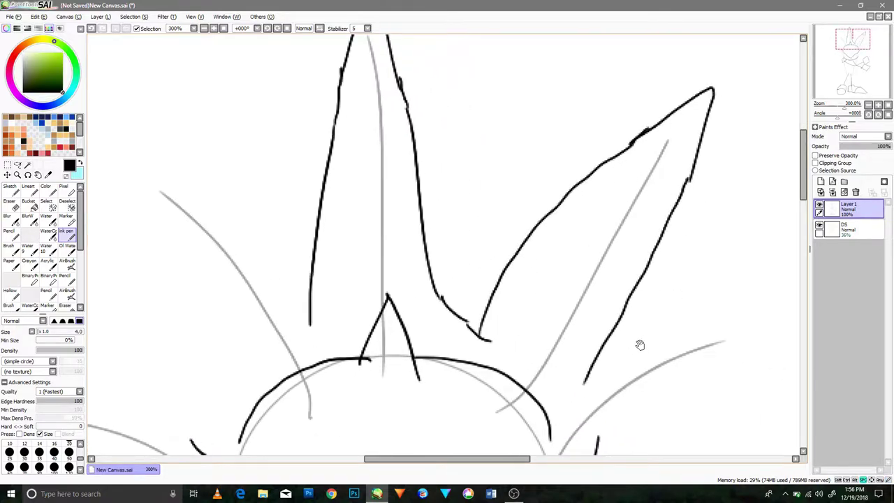
pyautogui.moveTo(629, 412); pyautogui.dragTo(559, 327)
pyautogui.moveTo(526, 297); pyautogui.dragTo(761, 245)
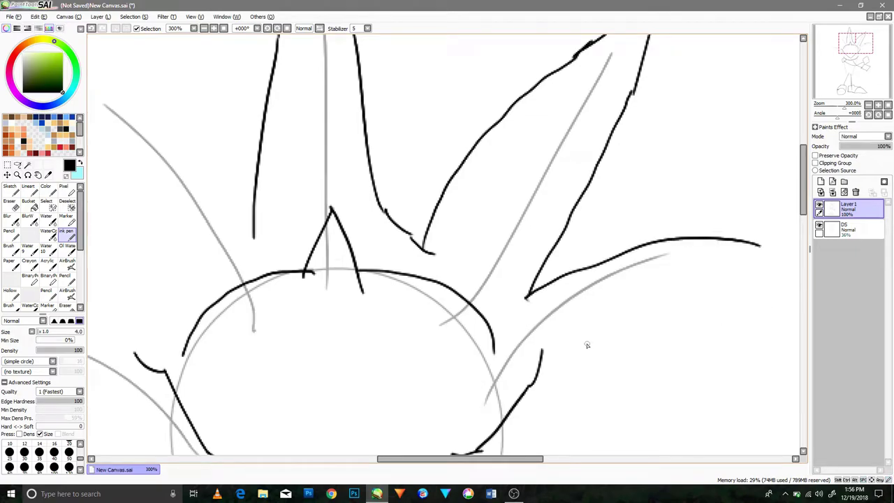
pyautogui.moveTo(542, 362)
pyautogui.mouseDown()
pyautogui.moveTo(755, 257)
pyautogui.moveTo(742, 267)
pyautogui.mouseUp()
# Step: Outline the two pointed quills on the left side of the head around their guide lines
pyautogui.moveTo(252, 224)
pyautogui.mouseDown()
pyautogui.moveTo(440, 310)
pyautogui.moveTo(265, 151)
pyautogui.mouseUp()
pyautogui.moveTo(365, 345); pyautogui.dragTo(271, 133)
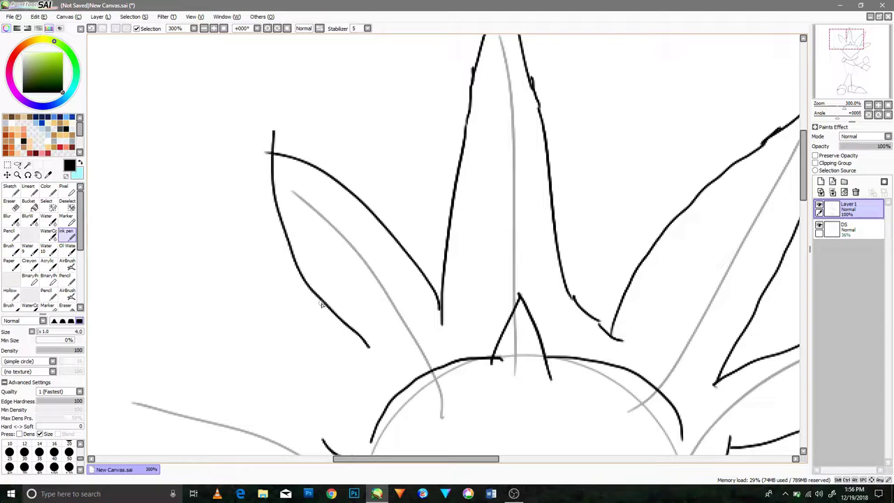
pyautogui.hotkey('ctrl', 'z')
pyautogui.moveTo(347, 378)
pyautogui.mouseDown()
pyautogui.moveTo(254, 145)
pyautogui.moveTo(297, 153)
pyautogui.moveTo(258, 145)
pyautogui.mouseUp()
pyautogui.press('e')
pyautogui.press('n')
pyautogui.moveTo(344, 442); pyautogui.dragTo(396, 251)
pyautogui.moveTo(403, 189)
pyautogui.mouseDown()
pyautogui.moveTo(376, 214)
pyautogui.moveTo(186, 180)
pyautogui.moveTo(113, 195)
pyautogui.mouseUp()
pyautogui.moveTo(363, 286)
pyautogui.mouseDown()
pyautogui.moveTo(110, 197)
pyautogui.moveTo(400, 260)
pyautogui.mouseUp()
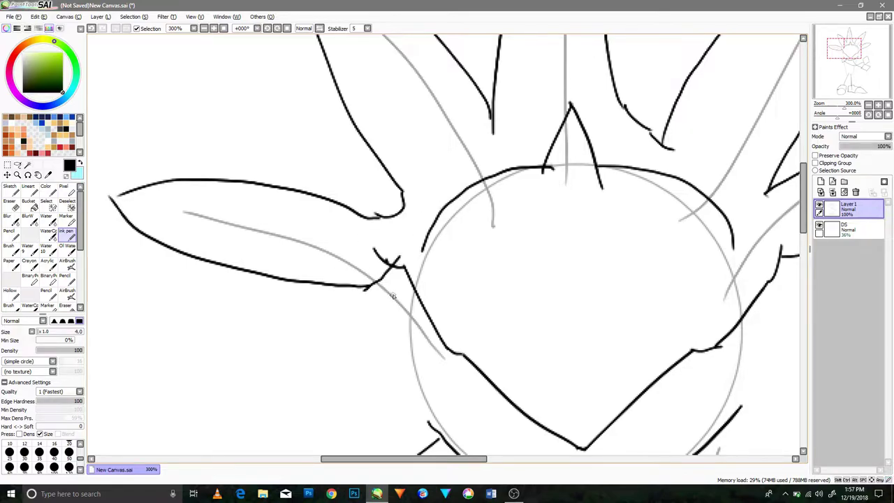
# Step: Draw small jagged hinge details on both sides of the helmet where the dome meets the visor
pyautogui.moveTo(430, 323)
pyautogui.mouseDown()
pyautogui.moveTo(370, 287)
pyautogui.moveTo(396, 271)
pyautogui.moveTo(385, 269)
pyautogui.moveTo(397, 282)
pyautogui.mouseUp()
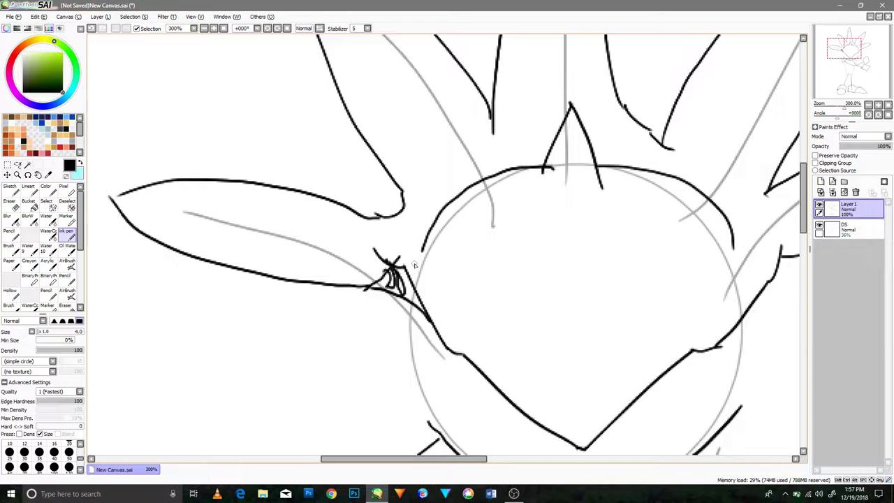
pyautogui.moveTo(422, 254); pyautogui.dragTo(438, 283)
pyautogui.moveTo(733, 239)
pyautogui.mouseDown()
pyautogui.moveTo(746, 266)
pyautogui.moveTo(735, 288)
pyautogui.moveTo(732, 264)
pyautogui.mouseUp()
pyautogui.moveTo(750, 293)
pyautogui.mouseDown()
pyautogui.moveTo(731, 305)
pyautogui.moveTo(727, 283)
pyautogui.moveTo(761, 275)
pyautogui.mouseUp()
pyautogui.moveTo(436, 283)
pyautogui.mouseDown()
pyautogui.moveTo(450, 282)
pyautogui.moveTo(427, 296)
pyautogui.mouseUp()
pyautogui.moveTo(426, 299); pyautogui.dragTo(463, 324)
pyautogui.moveTo(447, 283)
pyautogui.mouseDown()
pyautogui.moveTo(455, 297)
pyautogui.moveTo(401, 264)
pyautogui.mouseUp()
# Step: Draw the helmet's inner rim inside the dome, with a V-shaped notch below the central spike
pyautogui.press('space')
pyautogui.moveTo(531, 223); pyautogui.dragTo(491, 262)
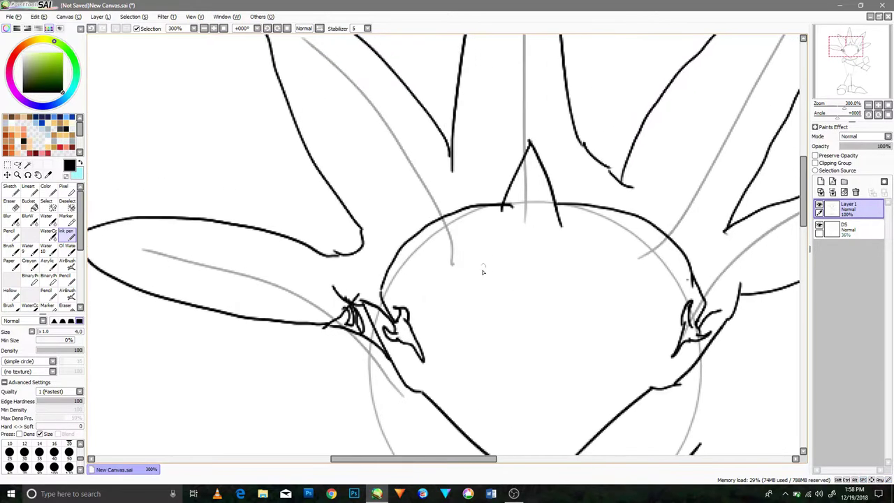
pyautogui.moveTo(508, 224)
pyautogui.mouseDown()
pyautogui.moveTo(559, 225)
pyautogui.moveTo(503, 227)
pyautogui.moveTo(501, 217)
pyautogui.mouseUp()
pyautogui.press('e')
pyautogui.doubleClick(66, 236)
pyautogui.click(551, 253)
pyautogui.moveTo(548, 240)
pyautogui.mouseDown()
pyautogui.moveTo(558, 218)
pyautogui.moveTo(523, 244)
pyautogui.mouseUp()
pyautogui.moveTo(561, 212)
pyautogui.mouseDown()
pyautogui.moveTo(632, 241)
pyautogui.moveTo(695, 320)
pyautogui.mouseUp()
pyautogui.moveTo(391, 317)
pyautogui.mouseDown()
pyautogui.moveTo(457, 233)
pyautogui.moveTo(508, 225)
pyautogui.moveTo(398, 307)
pyautogui.mouseUp()
pyautogui.hotkey('ctrl', 'z')
pyautogui.moveTo(490, 276)
pyautogui.mouseDown()
pyautogui.moveTo(520, 277)
pyautogui.moveTo(498, 320)
pyautogui.moveTo(490, 275)
pyautogui.mouseUp()
pyautogui.hotkey('ctrl', 'z')
# Step: Draw two tall pointed slits in the middle of the visor and start the tips of the outer slits
pyautogui.moveTo(501, 334); pyautogui.dragTo(452, 274)
pyautogui.moveTo(508, 222)
pyautogui.mouseDown()
pyautogui.moveTo(522, 203)
pyautogui.moveTo(537, 222)
pyautogui.mouseUp()
pyautogui.moveTo(469, 216)
pyautogui.mouseDown()
pyautogui.moveTo(489, 334)
pyautogui.moveTo(442, 214)
pyautogui.moveTo(477, 336)
pyautogui.mouseUp()
pyautogui.hotkey('ctrl', 'z')
pyautogui.hotkey('ctrl', 'z')
pyautogui.moveTo(474, 333)
pyautogui.mouseDown()
pyautogui.moveTo(448, 269)
pyautogui.moveTo(443, 213)
pyautogui.moveTo(517, 204)
pyautogui.moveTo(542, 217)
pyautogui.mouseUp()
pyautogui.hotkey('ctrl', 'z')
pyautogui.moveTo(528, 192)
pyautogui.mouseDown()
pyautogui.moveTo(543, 218)
pyautogui.moveTo(586, 239)
pyautogui.mouseUp()
pyautogui.moveTo(402, 231); pyautogui.dragTo(421, 225)
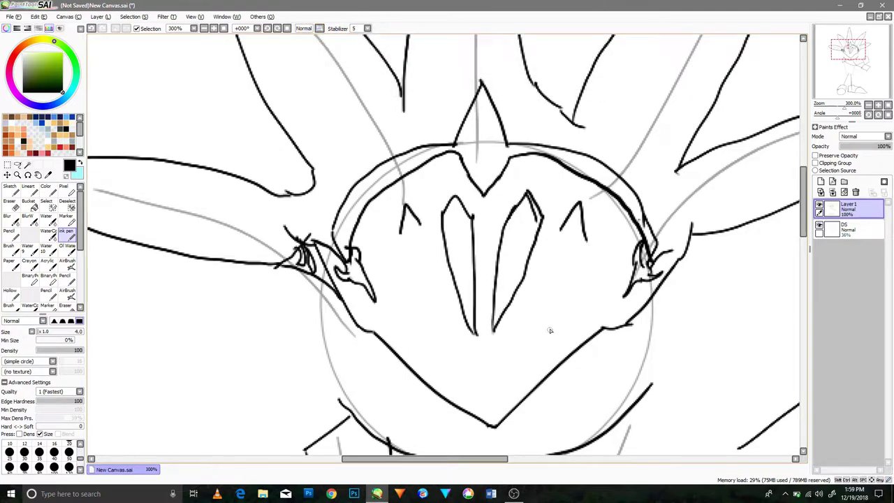
# Step: Complete the visor with narrower pointed slits on both sides, fanning outward from the two central ones
pyautogui.moveTo(560, 227); pyautogui.dragTo(524, 344)
pyautogui.moveTo(587, 237); pyautogui.dragTo(551, 289)
pyautogui.hotkey('ctrl', 'z')
pyautogui.hotkey('ctrl', 'z')
pyautogui.moveTo(521, 342); pyautogui.dragTo(564, 225)
pyautogui.moveTo(592, 241); pyautogui.dragTo(534, 345)
pyautogui.moveTo(581, 200); pyautogui.dragTo(594, 245)
pyautogui.moveTo(455, 337)
pyautogui.mouseDown()
pyautogui.moveTo(413, 229)
pyautogui.moveTo(448, 328)
pyautogui.moveTo(397, 236)
pyautogui.moveTo(452, 314)
pyautogui.mouseUp()
pyautogui.hotkey('ctrl', 'z')
pyautogui.moveTo(396, 229); pyautogui.dragTo(422, 221)
pyautogui.moveTo(596, 262)
pyautogui.mouseDown()
pyautogui.moveTo(615, 286)
pyautogui.moveTo(548, 349)
pyautogui.mouseUp()
pyautogui.moveTo(549, 346); pyautogui.dragTo(598, 257)
pyautogui.moveTo(375, 265)
pyautogui.mouseDown()
pyautogui.moveTo(381, 242)
pyautogui.moveTo(396, 266)
pyautogui.mouseUp()
pyautogui.moveTo(394, 262)
pyautogui.mouseDown()
pyautogui.moveTo(443, 348)
pyautogui.moveTo(370, 260)
pyautogui.mouseUp()
pyautogui.moveTo(433, 337); pyautogui.dragTo(449, 355)
# Step: Add a new layer and draw a round arm joint and rounded shoulder outline over the left shoulder block
pyautogui.scroll(-4, 439, 344)
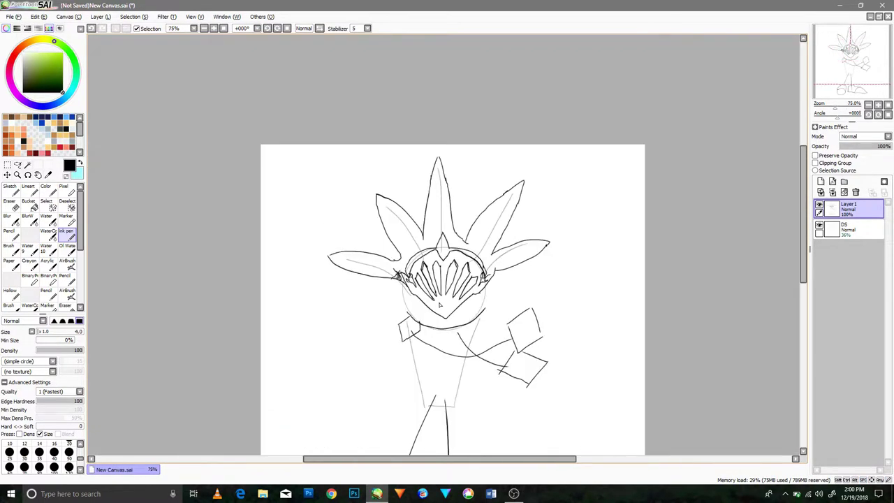
pyautogui.moveTo(414, 367); pyautogui.dragTo(418, 226)
pyautogui.moveTo(392, 300); pyautogui.dragTo(431, 310)
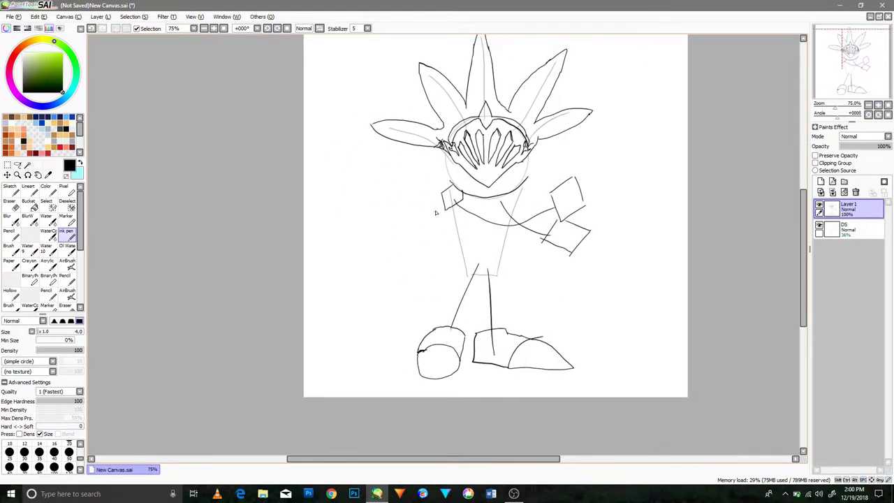
pyautogui.scroll(5, 438, 201)
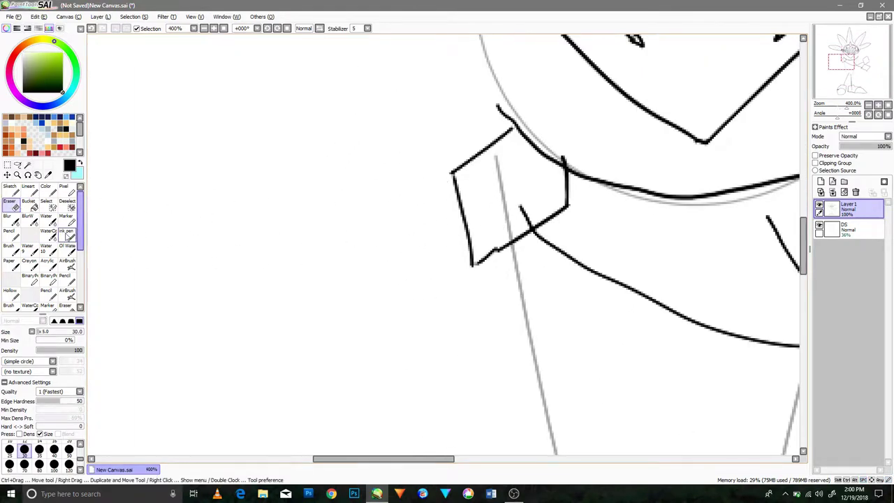
pyautogui.moveTo(580, 179); pyautogui.dragTo(592, 220)
pyautogui.hotkey('ctrl', 'shift', 'n')
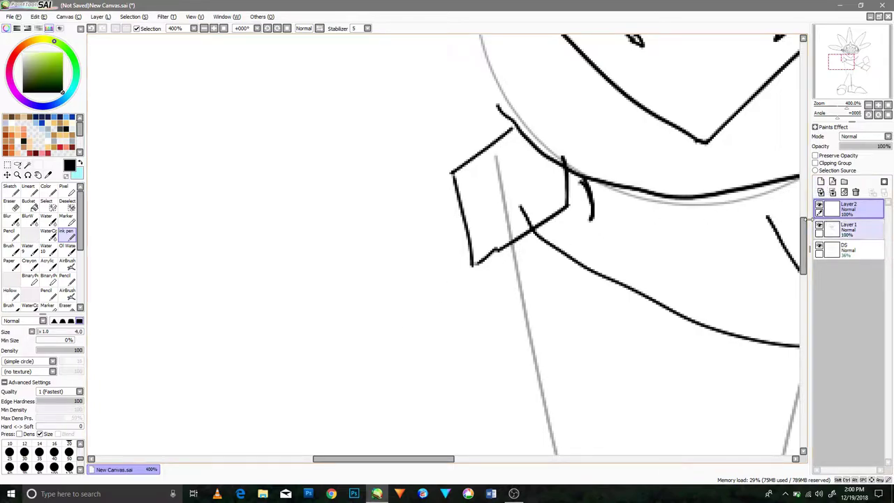
pyautogui.moveTo(497, 263)
pyautogui.mouseDown()
pyautogui.moveTo(585, 183)
pyautogui.moveTo(512, 271)
pyautogui.mouseUp()
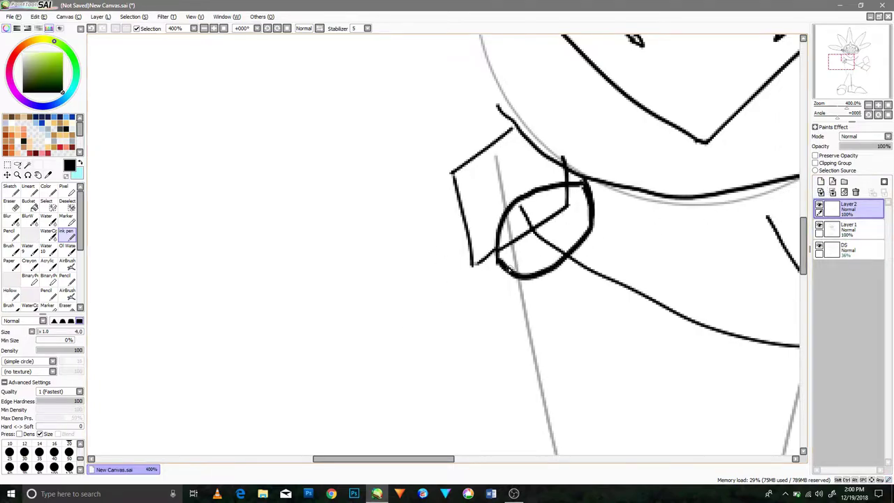
pyautogui.moveTo(591, 186); pyautogui.dragTo(552, 140)
pyautogui.moveTo(503, 272)
pyautogui.mouseDown()
pyautogui.moveTo(446, 225)
pyautogui.moveTo(508, 153)
pyautogui.moveTo(548, 163)
pyautogui.moveTo(540, 125)
pyautogui.moveTo(450, 245)
pyautogui.mouseUp()
pyautogui.hotkey('ctrl', 'z')
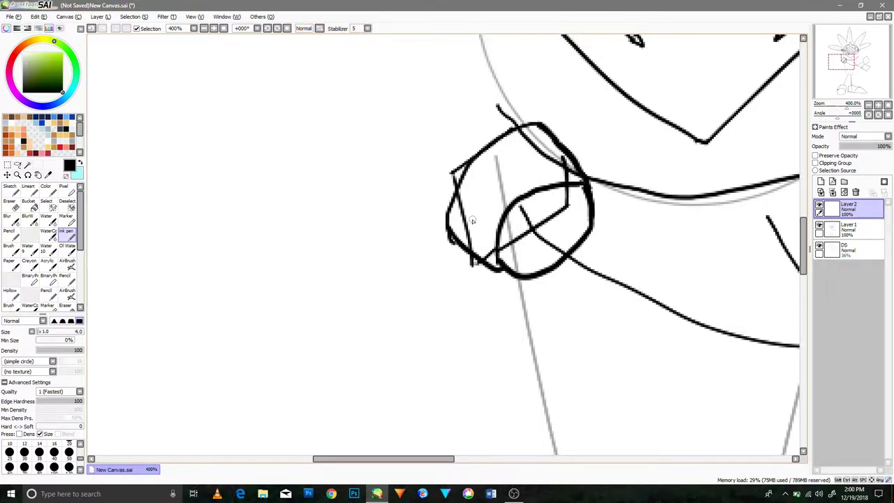
# Step: Draw the upper and lower edges of the curved arm from the shoulder joint across the chest to the hand block
pyautogui.moveTo(598, 311); pyautogui.dragTo(287, 218)
pyautogui.moveTo(248, 120)
pyautogui.mouseDown()
pyautogui.moveTo(524, 175)
pyautogui.moveTo(671, 116)
pyautogui.mouseUp()
pyautogui.moveTo(403, 259)
pyautogui.mouseDown()
pyautogui.moveTo(309, 214)
pyautogui.moveTo(190, 119)
pyautogui.mouseUp()
pyautogui.moveTo(254, 125); pyautogui.dragTo(223, 98)
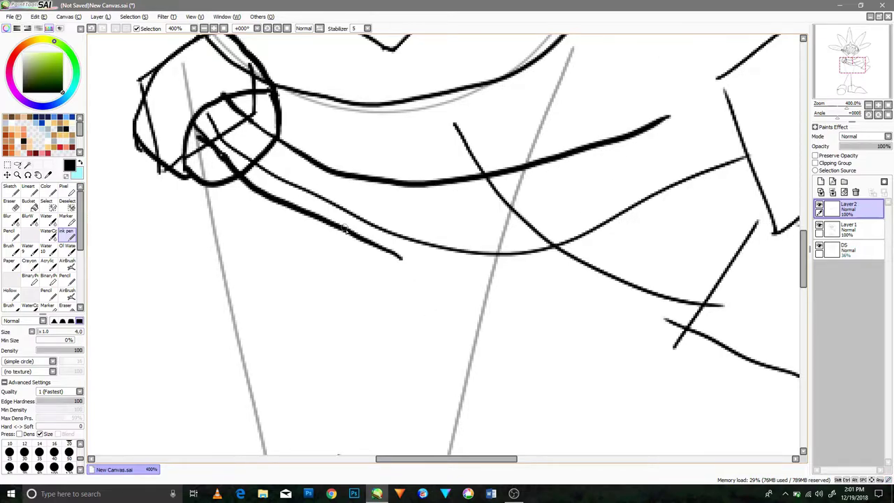
pyautogui.moveTo(395, 259); pyautogui.dragTo(688, 195)
pyautogui.moveTo(670, 118); pyautogui.dragTo(689, 100)
pyautogui.moveTo(681, 202); pyautogui.dragTo(730, 170)
pyautogui.moveTo(659, 119); pyautogui.dragTo(693, 97)
pyautogui.moveTo(643, 180)
pyautogui.mouseDown()
pyautogui.moveTo(473, 227)
pyautogui.moveTo(403, 261)
pyautogui.mouseUp()
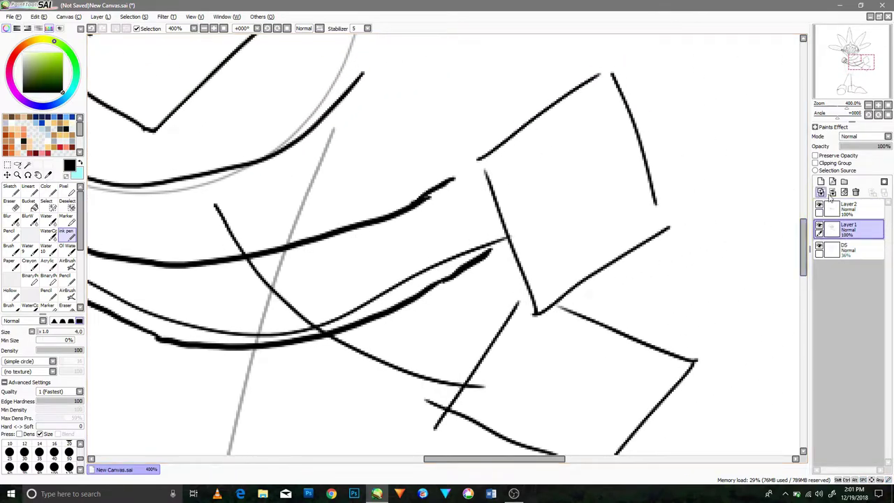
# Step: Draw the gauntlet cuff's rounded opening and outer edge over the upper hand block
pyautogui.moveTo(502, 260); pyautogui.dragTo(500, 160)
pyautogui.moveTo(473, 203); pyautogui.dragTo(524, 264)
pyautogui.moveTo(481, 131)
pyautogui.mouseDown()
pyautogui.moveTo(493, 285)
pyautogui.moveTo(516, 278)
pyautogui.mouseUp()
pyautogui.moveTo(494, 137)
pyautogui.mouseDown()
pyautogui.moveTo(535, 259)
pyautogui.moveTo(529, 281)
pyautogui.moveTo(554, 289)
pyautogui.mouseUp()
pyautogui.moveTo(478, 130)
pyautogui.mouseDown()
pyautogui.moveTo(496, 138)
pyautogui.moveTo(492, 109)
pyautogui.mouseUp()
pyautogui.moveTo(556, 290); pyautogui.dragTo(640, 230)
pyautogui.moveTo(481, 110); pyautogui.dragTo(578, 81)
pyautogui.moveTo(641, 232)
pyautogui.mouseDown()
pyautogui.moveTo(614, 104)
pyautogui.moveTo(587, 79)
pyautogui.mouseUp()
# Step: Add the overlapping rounded plates behind the gauntlet cuff
pyautogui.moveTo(531, 281)
pyautogui.mouseDown()
pyautogui.moveTo(524, 308)
pyautogui.moveTo(594, 322)
pyautogui.moveTo(615, 262)
pyautogui.moveTo(651, 279)
pyautogui.mouseUp()
pyautogui.hotkey('ctrl', 'z')
pyautogui.moveTo(616, 306)
pyautogui.mouseDown()
pyautogui.moveTo(649, 271)
pyautogui.moveTo(651, 201)
pyautogui.mouseUp()
pyautogui.hotkey('ctrl', 'z')
pyautogui.moveTo(620, 297)
pyautogui.mouseDown()
pyautogui.moveTo(701, 222)
pyautogui.moveTo(638, 182)
pyautogui.mouseUp()
pyautogui.moveTo(697, 186)
pyautogui.mouseDown()
pyautogui.moveTo(674, 74)
pyautogui.moveTo(609, 126)
pyautogui.moveTo(614, 107)
pyautogui.mouseUp()
pyautogui.moveTo(657, 69); pyautogui.dragTo(509, 95)
# Step: Outline the open palm extending from the gauntlet, with a double ring in its centre and a small circle near the edge
pyautogui.moveTo(647, 183); pyautogui.dragTo(332, 339)
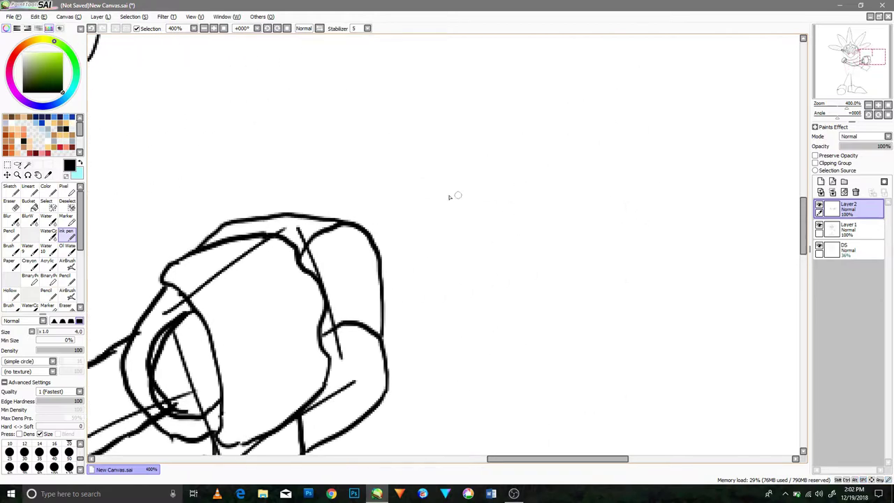
pyautogui.moveTo(270, 214); pyautogui.dragTo(340, 158)
pyautogui.hotkey('ctrl', 'z')
pyautogui.moveTo(250, 218)
pyautogui.mouseDown()
pyautogui.moveTo(392, 128)
pyautogui.moveTo(419, 147)
pyautogui.moveTo(545, 87)
pyautogui.mouseUp()
pyautogui.moveTo(387, 390)
pyautogui.mouseDown()
pyautogui.moveTo(516, 253)
pyautogui.moveTo(555, 248)
pyautogui.mouseUp()
pyautogui.moveTo(454, 128)
pyautogui.mouseDown()
pyautogui.moveTo(531, 187)
pyautogui.moveTo(539, 244)
pyautogui.moveTo(527, 239)
pyautogui.mouseUp()
pyautogui.moveTo(454, 155)
pyautogui.mouseDown()
pyautogui.moveTo(398, 247)
pyautogui.moveTo(456, 153)
pyautogui.mouseUp()
pyautogui.moveTo(456, 199)
pyautogui.mouseDown()
pyautogui.moveTo(440, 234)
pyautogui.moveTo(459, 192)
pyautogui.mouseUp()
# Step: Draw the upright thumb above the palm with two curved segment lines across it
pyautogui.moveTo(259, 213); pyautogui.dragTo(264, 81)
pyautogui.moveTo(300, 173)
pyautogui.mouseDown()
pyautogui.moveTo(291, 73)
pyautogui.moveTo(260, 95)
pyautogui.moveTo(303, 103)
pyautogui.mouseUp()
pyautogui.hotkey('ctrl', 'z')
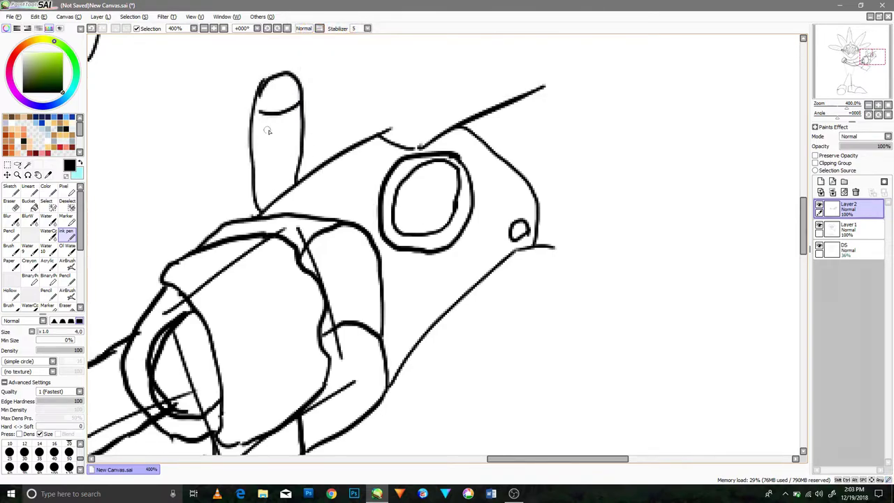
pyautogui.moveTo(248, 155); pyautogui.dragTo(304, 160)
# Step: Draw the two extended upper fingers of the open hand and divide them with segment lines
pyautogui.moveTo(535, 134); pyautogui.dragTo(524, 88)
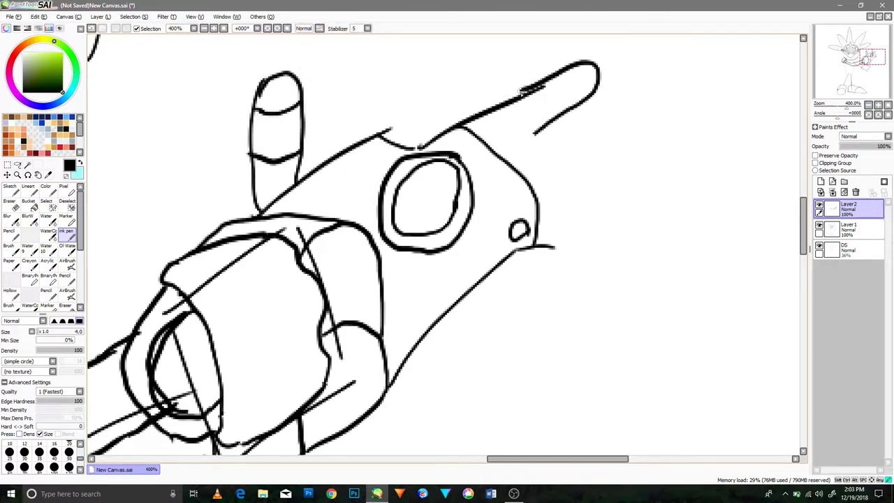
pyautogui.moveTo(549, 126); pyautogui.dragTo(492, 157)
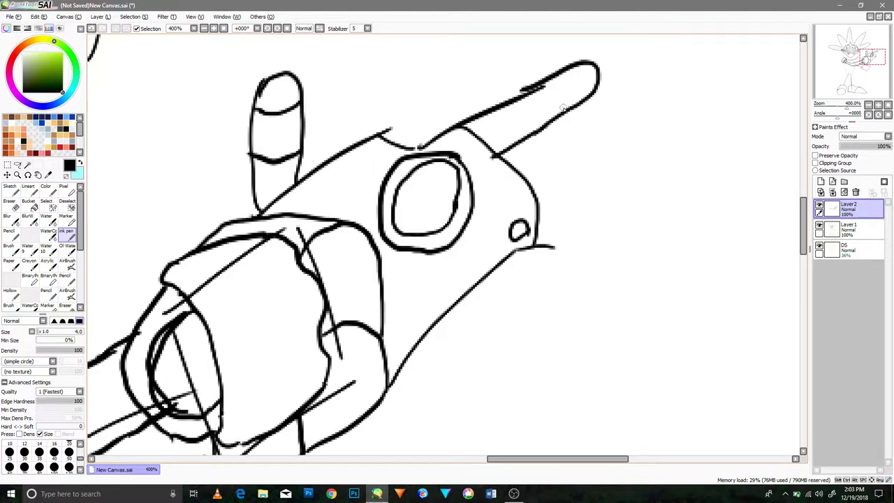
pyautogui.moveTo(544, 85); pyautogui.dragTo(556, 118)
pyautogui.moveTo(390, 132); pyautogui.dragTo(505, 116)
pyautogui.moveTo(488, 81); pyautogui.dragTo(500, 103)
pyautogui.moveTo(447, 98); pyautogui.dragTo(460, 122)
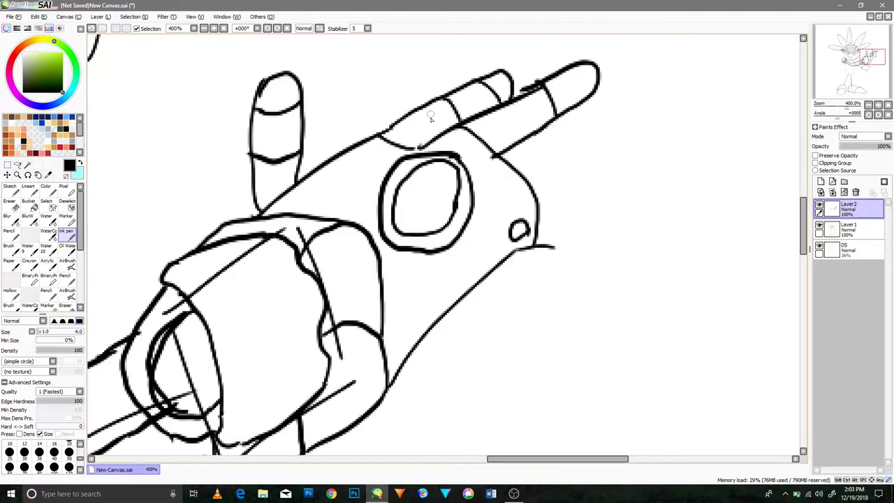
# Step: Draw the two shorter lower fingers of the open hand with their segment lines
pyautogui.moveTo(550, 246)
pyautogui.mouseDown()
pyautogui.moveTo(575, 208)
pyautogui.moveTo(543, 245)
pyautogui.moveTo(568, 211)
pyautogui.moveTo(547, 199)
pyautogui.mouseUp()
pyautogui.hotkey('ctrl', 'z')
pyautogui.hotkey('ctrl', 'z')
pyautogui.moveTo(571, 245); pyautogui.dragTo(575, 212)
pyautogui.moveTo(522, 151)
pyautogui.mouseDown()
pyautogui.moveTo(585, 155)
pyautogui.moveTo(595, 204)
pyautogui.moveTo(537, 197)
pyautogui.mouseUp()
pyautogui.moveTo(533, 153); pyautogui.dragTo(503, 145)
pyautogui.moveTo(563, 161); pyautogui.dragTo(581, 200)
pyautogui.moveTo(505, 120)
pyautogui.mouseDown()
pyautogui.moveTo(520, 139)
pyautogui.moveTo(517, 129)
pyautogui.mouseUp()
pyautogui.moveTo(534, 154); pyautogui.dragTo(546, 193)
# Step: Draw the second arm's upper section and curved shoulder plate lines beneath the chin, crossing behind the front arm
pyautogui.scroll(-4, 546, 189)
pyautogui.scroll(2, 546, 188)
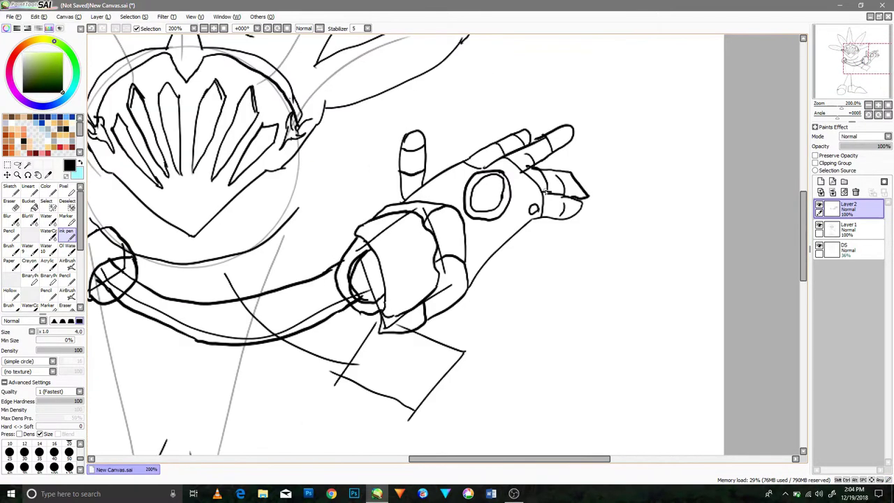
pyautogui.moveTo(378, 285); pyautogui.dragTo(431, 187)
pyautogui.moveTo(282, 158)
pyautogui.mouseDown()
pyautogui.moveTo(302, 197)
pyautogui.moveTo(306, 236)
pyautogui.moveTo(230, 151)
pyautogui.moveTo(270, 207)
pyautogui.mouseUp()
pyautogui.hotkey('ctrl', 'z')
pyautogui.moveTo(271, 209)
pyautogui.mouseDown()
pyautogui.moveTo(294, 244)
pyautogui.moveTo(303, 208)
pyautogui.mouseUp()
pyautogui.click(10, 205)
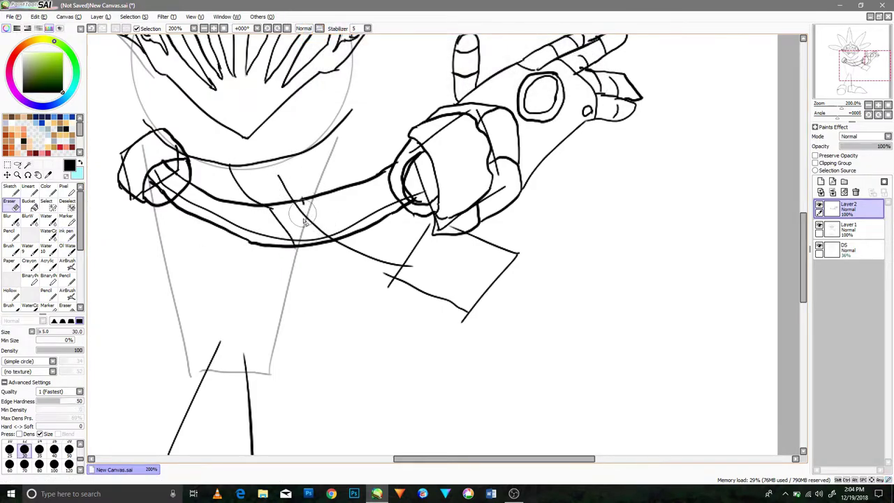
pyautogui.click(67, 231)
pyautogui.moveTo(296, 157); pyautogui.dragTo(314, 238)
pyautogui.moveTo(331, 138); pyautogui.dragTo(334, 240)
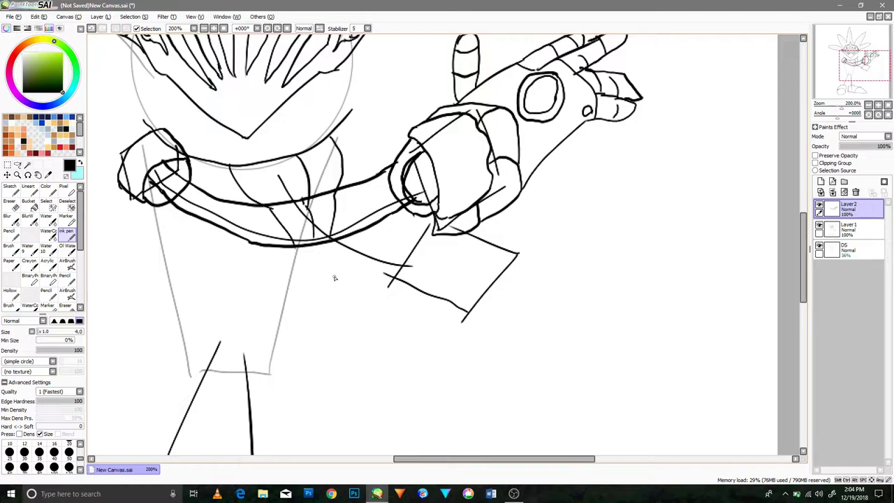
# Step: Draw the second arm's elbow piece and two narrow cuff plates below the front arm
pyautogui.moveTo(334, 248)
pyautogui.mouseDown()
pyautogui.moveTo(354, 243)
pyautogui.moveTo(361, 228)
pyautogui.mouseUp()
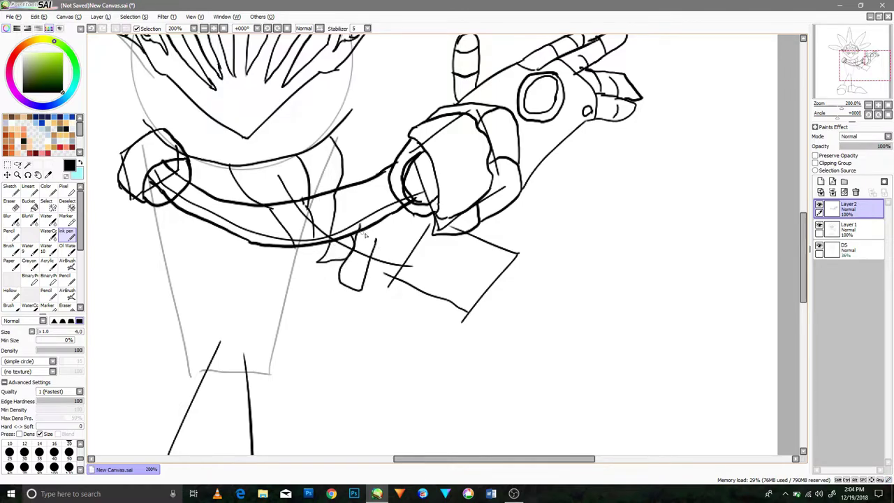
pyautogui.moveTo(356, 289)
pyautogui.mouseDown()
pyautogui.moveTo(390, 292)
pyautogui.moveTo(385, 305)
pyautogui.moveTo(366, 273)
pyautogui.mouseUp()
pyautogui.hotkey('ctrl', 'z')
pyautogui.moveTo(384, 308); pyautogui.dragTo(379, 230)
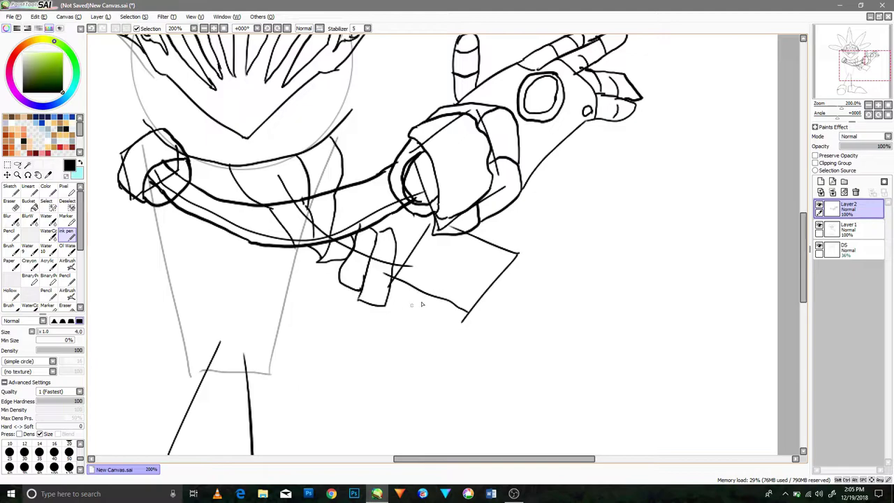
# Step: Draw the second hand as a closed fist with curled, segmented fingers over the lower hand block
pyautogui.moveTo(431, 231); pyautogui.dragTo(432, 241)
pyautogui.moveTo(389, 296)
pyautogui.mouseDown()
pyautogui.moveTo(438, 318)
pyautogui.moveTo(417, 318)
pyautogui.mouseUp()
pyautogui.moveTo(464, 302); pyautogui.dragTo(415, 284)
pyautogui.moveTo(480, 285)
pyautogui.mouseDown()
pyautogui.moveTo(435, 265)
pyautogui.moveTo(478, 288)
pyautogui.moveTo(448, 243)
pyautogui.mouseUp()
pyautogui.moveTo(475, 268)
pyautogui.mouseDown()
pyautogui.moveTo(430, 271)
pyautogui.moveTo(497, 227)
pyautogui.moveTo(430, 269)
pyautogui.mouseUp()
pyautogui.moveTo(425, 292)
pyautogui.mouseDown()
pyautogui.moveTo(404, 289)
pyautogui.moveTo(434, 230)
pyautogui.mouseUp()
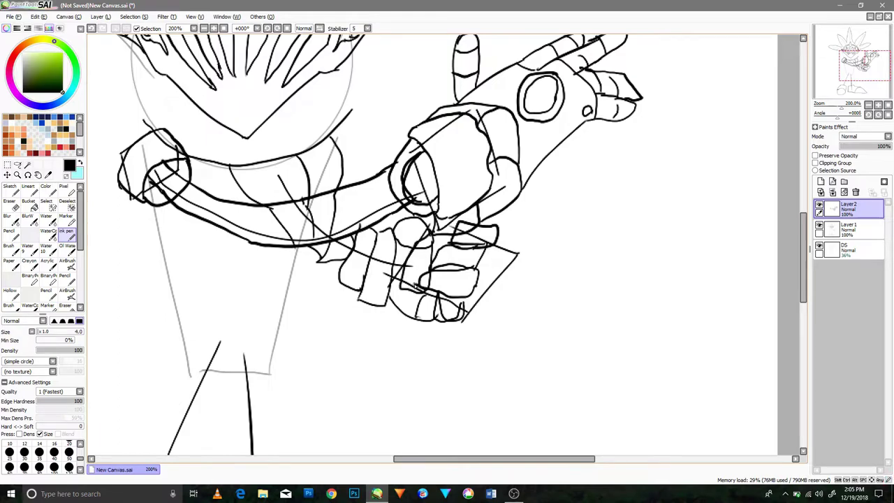
# Step: Draw the large curved lower back quill sweeping out and down behind the shoulder joint, with its pointed tip
pyautogui.moveTo(275, 223); pyautogui.dragTo(392, 207)
pyautogui.moveTo(267, 102); pyautogui.dragTo(161, 245)
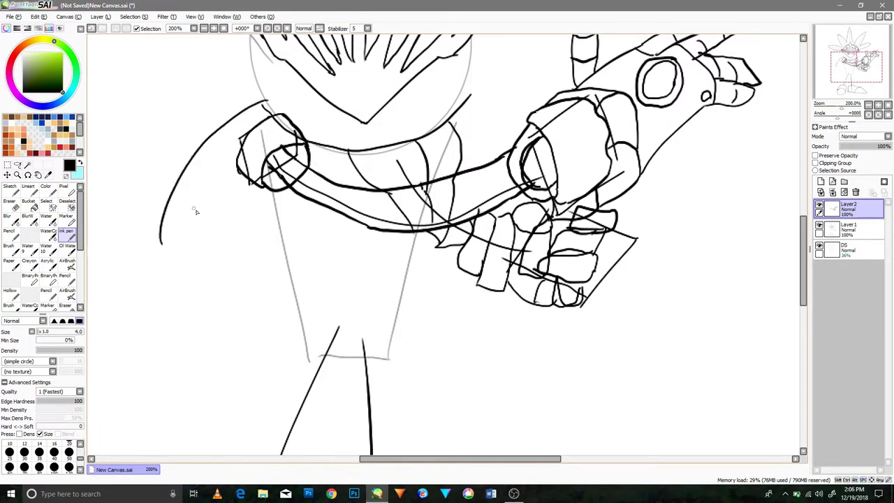
pyautogui.moveTo(292, 260)
pyautogui.mouseDown()
pyautogui.moveTo(151, 246)
pyautogui.moveTo(177, 242)
pyautogui.moveTo(162, 235)
pyautogui.mouseUp()
pyautogui.hotkey('ctrl', 'z')
# Step: Draw the two V-shaped armour lines across the lower torso and the straight upper-thigh block beneath their point
pyautogui.moveTo(273, 192); pyautogui.dragTo(304, 239)
pyautogui.moveTo(433, 238); pyautogui.dragTo(373, 276)
pyautogui.moveTo(300, 239)
pyautogui.mouseDown()
pyautogui.moveTo(346, 269)
pyautogui.moveTo(384, 280)
pyautogui.mouseUp()
pyautogui.moveTo(284, 243)
pyautogui.mouseDown()
pyautogui.moveTo(373, 320)
pyautogui.moveTo(426, 245)
pyautogui.mouseUp()
pyautogui.moveTo(380, 312); pyautogui.dragTo(431, 245)
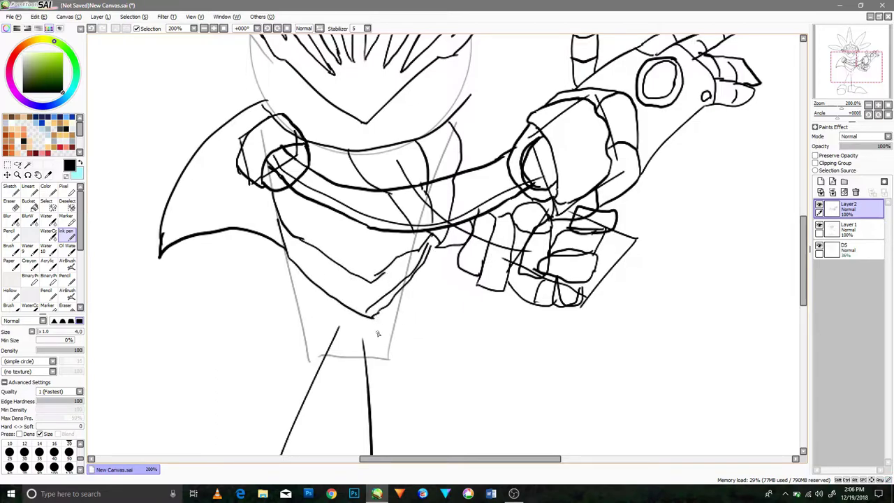
pyautogui.moveTo(388, 308)
pyautogui.mouseDown()
pyautogui.moveTo(358, 386)
pyautogui.moveTo(348, 317)
pyautogui.mouseUp()
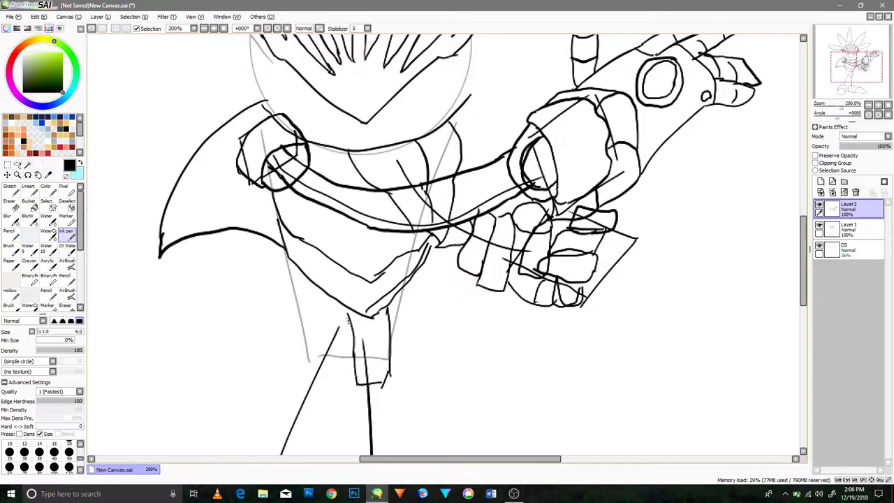
# Step: Draw the slanted hip band with a small oval on it and the pointed tail tip curving out below
pyautogui.moveTo(270, 266)
pyautogui.mouseDown()
pyautogui.moveTo(293, 275)
pyautogui.moveTo(359, 339)
pyautogui.moveTo(310, 323)
pyautogui.moveTo(269, 278)
pyautogui.moveTo(255, 277)
pyautogui.moveTo(266, 261)
pyautogui.mouseUp()
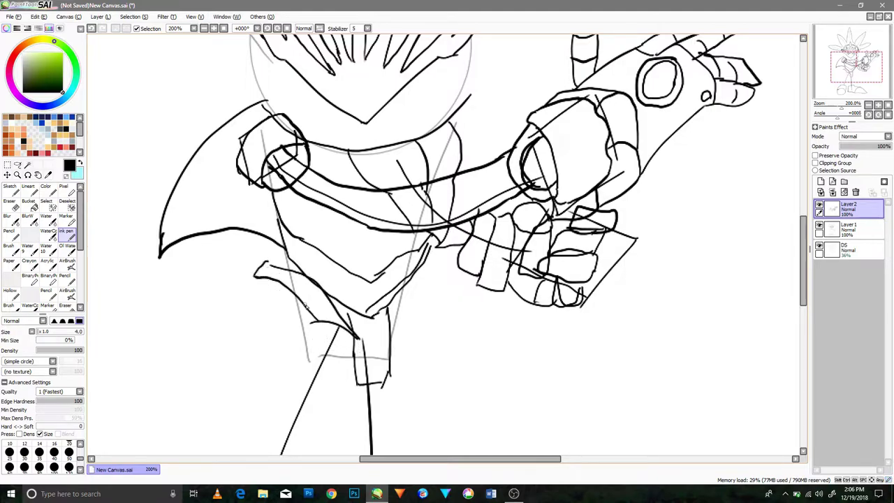
pyautogui.moveTo(330, 294)
pyautogui.mouseDown()
pyautogui.moveTo(326, 312)
pyautogui.moveTo(261, 272)
pyautogui.moveTo(292, 265)
pyautogui.mouseUp()
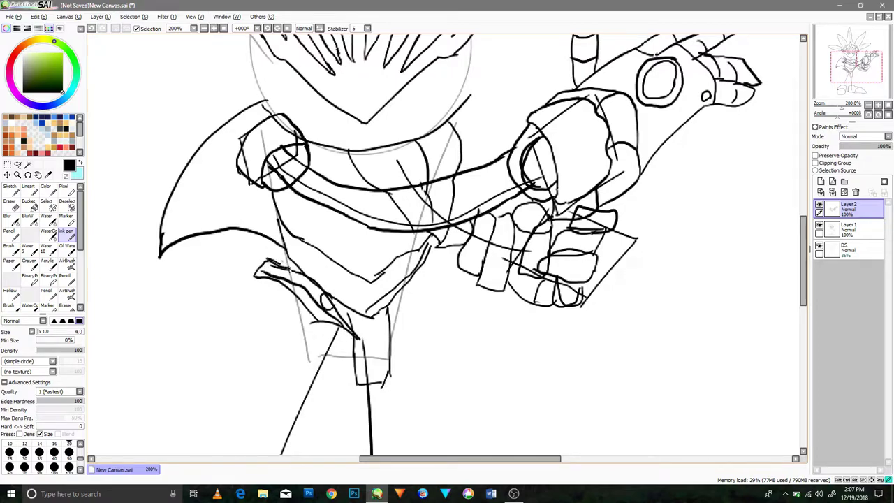
pyautogui.moveTo(300, 306)
pyautogui.mouseDown()
pyautogui.moveTo(228, 342)
pyautogui.moveTo(329, 321)
pyautogui.moveTo(241, 327)
pyautogui.mouseUp()
pyautogui.hotkey('ctrl', 'z')
pyautogui.hotkey('ctrl', 'z')
# Step: Draw the two thigh lines of the outstretched leg on either side of its guideline, starting at the tail base
pyautogui.scroll(-3, 300, 293)
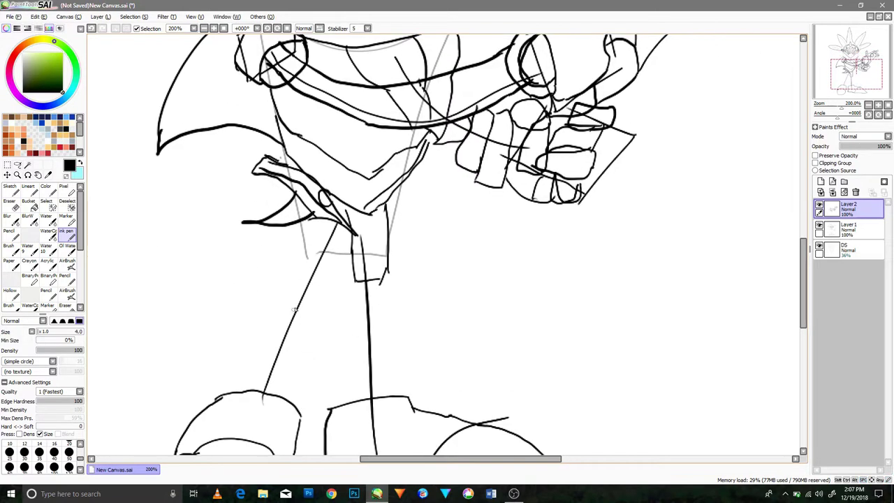
pyautogui.moveTo(304, 254); pyautogui.dragTo(328, 222)
pyautogui.moveTo(311, 310); pyautogui.dragTo(335, 224)
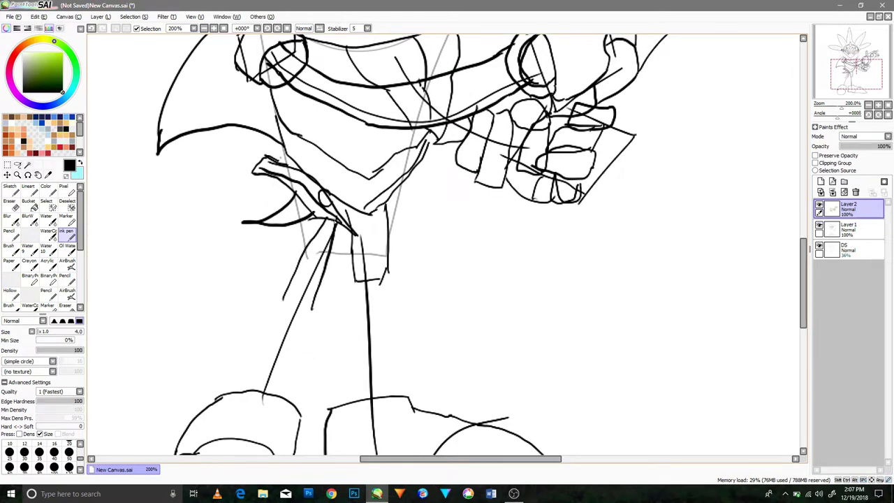
# Step: Draw the long curved back quill above the first one, plus the quill edge curving from the helmet's opposite side to the elbow
pyautogui.moveTo(256, 145); pyautogui.dragTo(348, 337)
pyautogui.moveTo(345, 159)
pyautogui.mouseDown()
pyautogui.moveTo(263, 122)
pyautogui.moveTo(276, 107)
pyautogui.mouseUp()
pyautogui.hotkey('ctrl', 'z')
pyautogui.moveTo(345, 161); pyautogui.dragTo(260, 99)
pyautogui.moveTo(570, 115)
pyautogui.mouseDown()
pyautogui.moveTo(582, 135)
pyautogui.moveTo(595, 241)
pyautogui.mouseUp()
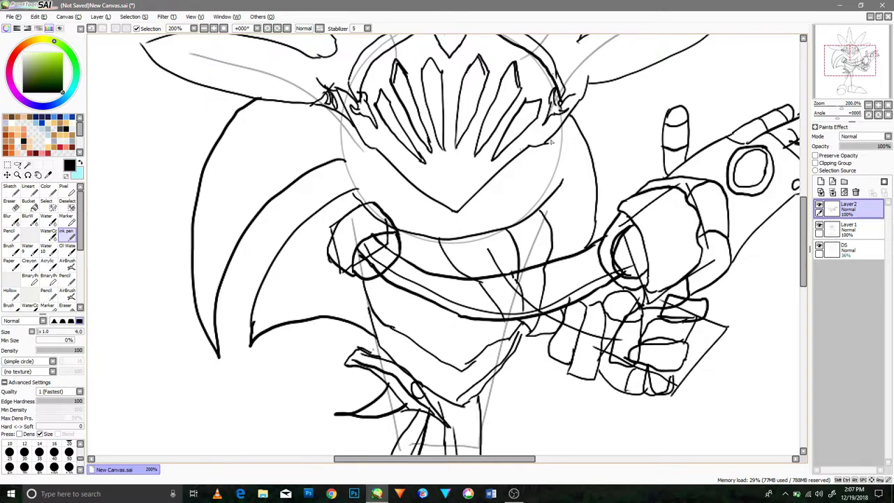
# Step: Draw the short curved quill edge between the lowest side head quill and the open hand
pyautogui.moveTo(684, 141); pyautogui.dragTo(597, 237)
pyautogui.moveTo(630, 128); pyautogui.dragTo(635, 239)
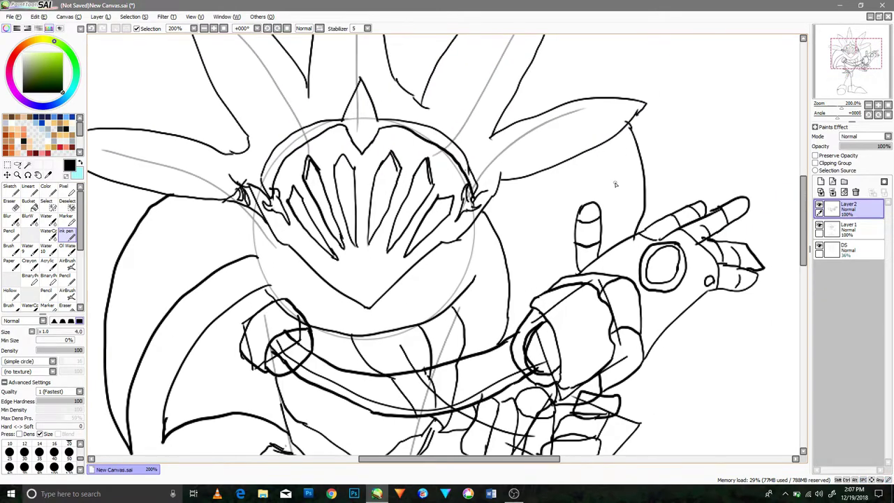
pyautogui.hotkey('ctrl', 'z')
pyautogui.moveTo(609, 141)
pyautogui.mouseDown()
pyautogui.moveTo(619, 248)
pyautogui.moveTo(625, 179)
pyautogui.moveTo(623, 243)
pyautogui.mouseUp()
pyautogui.hotkey('ctrl', 'z')
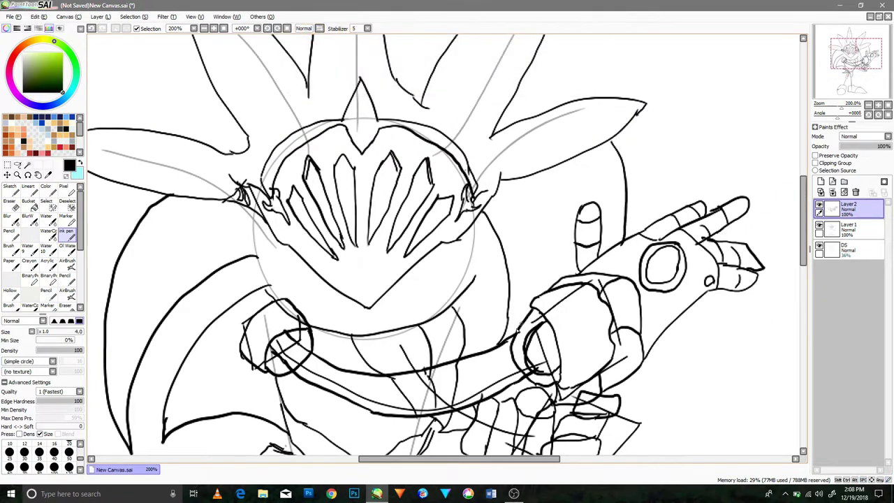
# Step: Draw the outstretched leg's upper boot cuff with its square plate, rounded side lobes and inner arch
pyautogui.scroll(-10, 525, 320)
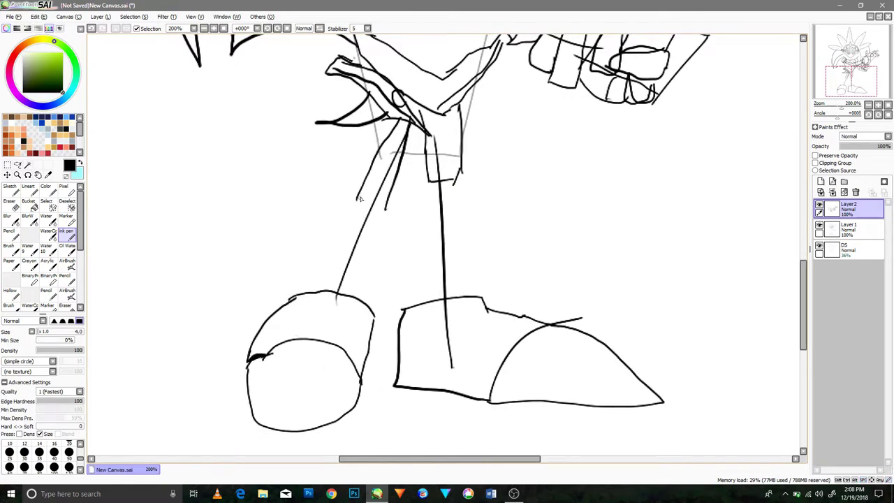
pyautogui.moveTo(338, 225)
pyautogui.mouseDown()
pyautogui.moveTo(350, 196)
pyautogui.moveTo(394, 237)
pyautogui.moveTo(336, 250)
pyautogui.mouseUp()
pyautogui.moveTo(342, 216)
pyautogui.mouseDown()
pyautogui.moveTo(320, 222)
pyautogui.moveTo(353, 256)
pyautogui.moveTo(400, 214)
pyautogui.moveTo(386, 263)
pyautogui.moveTo(368, 225)
pyautogui.moveTo(382, 239)
pyautogui.mouseUp()
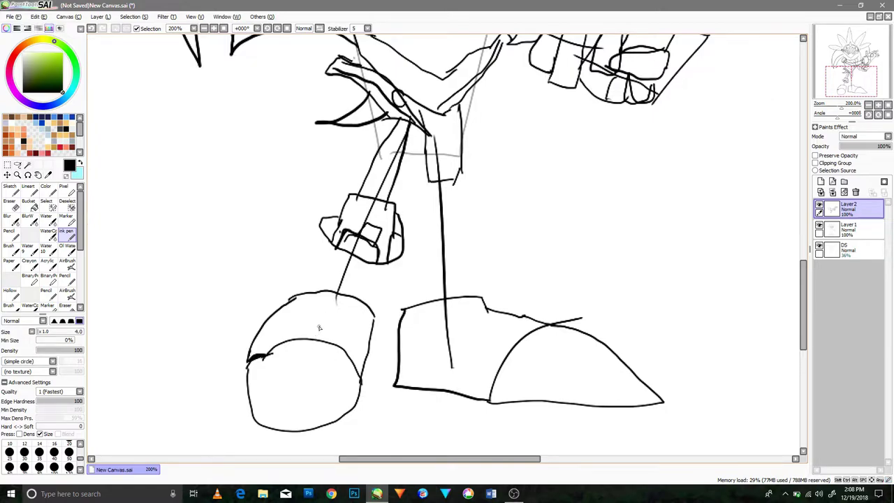
# Step: Draw the lower band around the boot cuff and the small rounded knob hanging from its front
pyautogui.moveTo(375, 285)
pyautogui.mouseDown()
pyautogui.moveTo(326, 281)
pyautogui.moveTo(321, 259)
pyautogui.moveTo(394, 279)
pyautogui.moveTo(406, 241)
pyautogui.mouseUp()
pyautogui.moveTo(323, 273)
pyautogui.mouseDown()
pyautogui.moveTo(311, 255)
pyautogui.moveTo(325, 225)
pyautogui.mouseUp()
pyautogui.moveTo(397, 277)
pyautogui.mouseDown()
pyautogui.moveTo(391, 296)
pyautogui.moveTo(331, 297)
pyautogui.moveTo(308, 269)
pyautogui.mouseUp()
pyautogui.moveTo(312, 257); pyautogui.dragTo(321, 287)
pyautogui.moveTo(362, 281)
pyautogui.mouseDown()
pyautogui.moveTo(361, 300)
pyautogui.moveTo(316, 292)
pyautogui.mouseUp()
# Step: Select both rough foot shapes on Layer1, move them slightly down and toward the tail side, and deselect
pyautogui.click(849, 228)
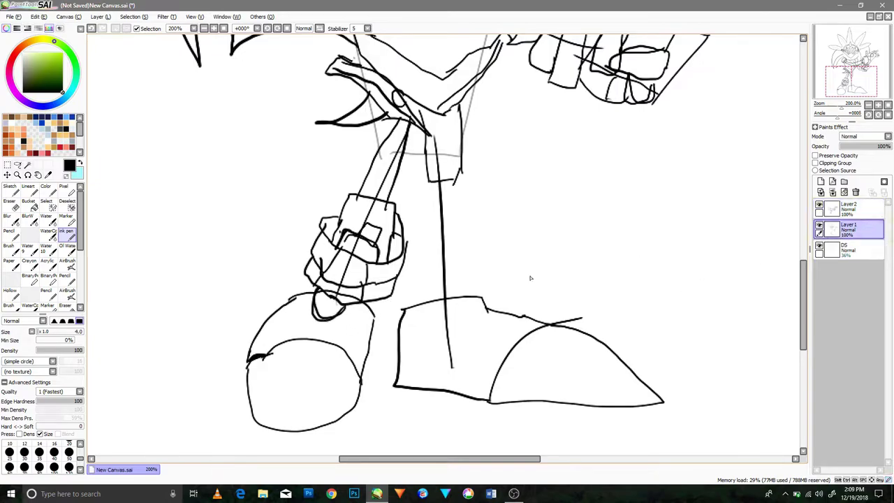
pyautogui.click(7, 165)
pyautogui.moveTo(185, 260); pyautogui.dragTo(695, 444)
pyautogui.scroll(-2, 419, 349)
pyautogui.moveTo(350, 294); pyautogui.dragTo(334, 331)
pyautogui.hotkey('ctrl', 'd')
pyautogui.moveTo(217, 183); pyautogui.dragTo(673, 403)
pyautogui.moveTo(464, 299); pyautogui.dragTo(461, 303)
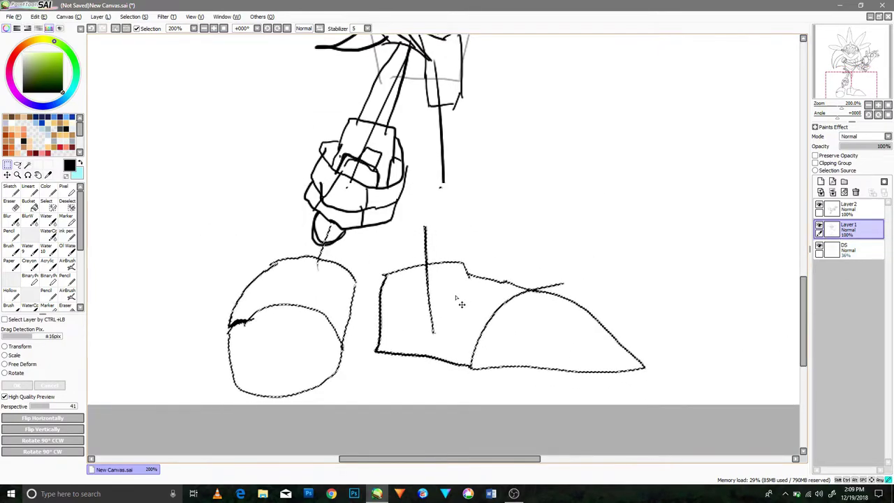
pyautogui.click(849, 208)
pyautogui.hotkey('ctrl', 'd')
pyautogui.hotkey('ctrl', 'z')
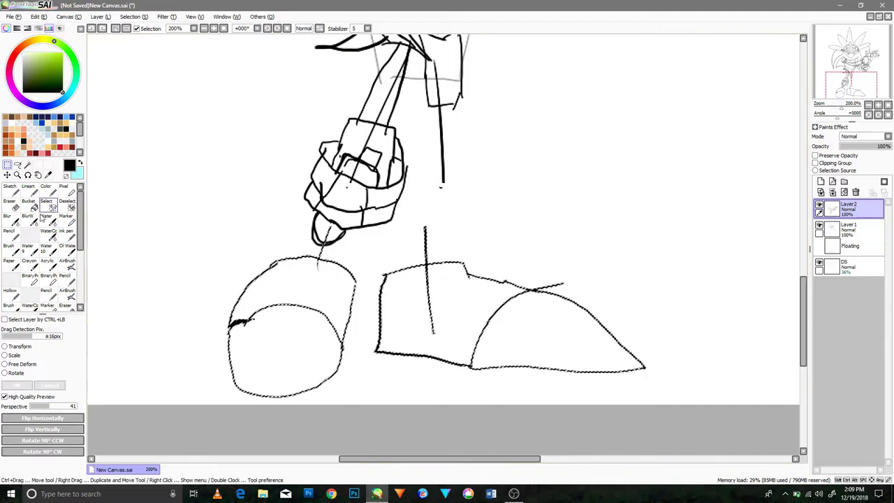
pyautogui.hotkey('ctrl', 'd')
# Step: Ink the front-facing boot's central ridge and both outer sides from the cuff down to the foot shape on Layer2
pyautogui.click(71, 235)
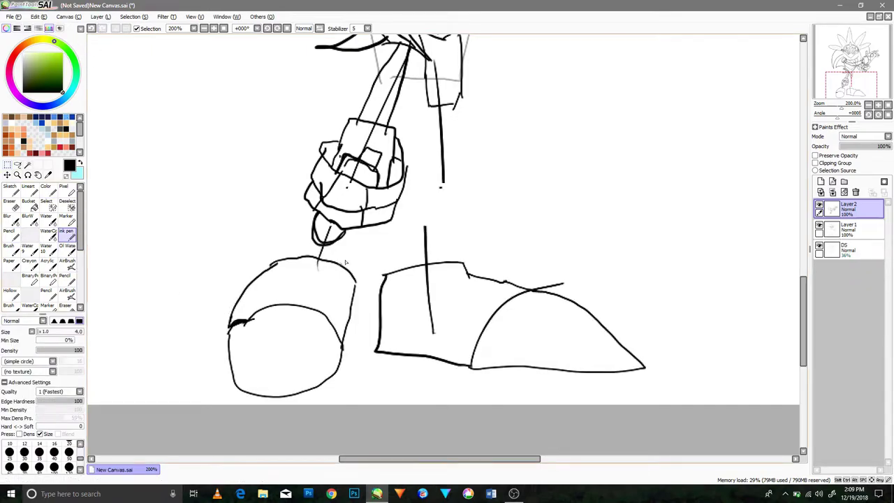
pyautogui.moveTo(317, 218)
pyautogui.mouseDown()
pyautogui.moveTo(280, 307)
pyautogui.moveTo(343, 231)
pyautogui.mouseUp()
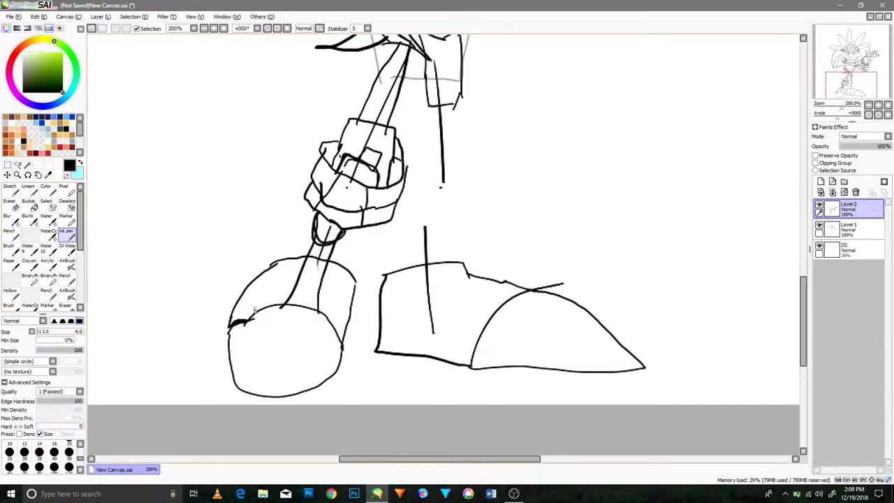
pyautogui.moveTo(309, 195)
pyautogui.mouseDown()
pyautogui.moveTo(283, 244)
pyautogui.moveTo(254, 275)
pyautogui.mouseUp()
pyautogui.moveTo(382, 223); pyautogui.dragTo(359, 320)
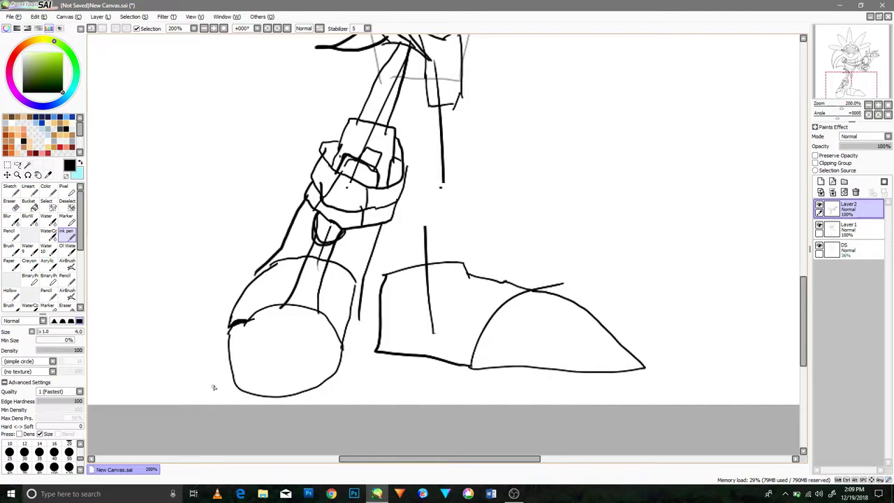
# Step: Draw the front-facing boot's foot outline with the instep edge, arched toe cap and curved sole
pyautogui.moveTo(224, 337); pyautogui.dragTo(357, 371)
pyautogui.moveTo(359, 312); pyautogui.dragTo(354, 378)
pyautogui.moveTo(254, 269); pyautogui.dragTo(220, 341)
pyautogui.moveTo(233, 374); pyautogui.dragTo(357, 373)
pyautogui.moveTo(217, 394); pyautogui.dragTo(225, 339)
pyautogui.moveTo(322, 395)
pyautogui.mouseDown()
pyautogui.moveTo(224, 398)
pyautogui.moveTo(279, 402)
pyautogui.moveTo(214, 393)
pyautogui.mouseUp()
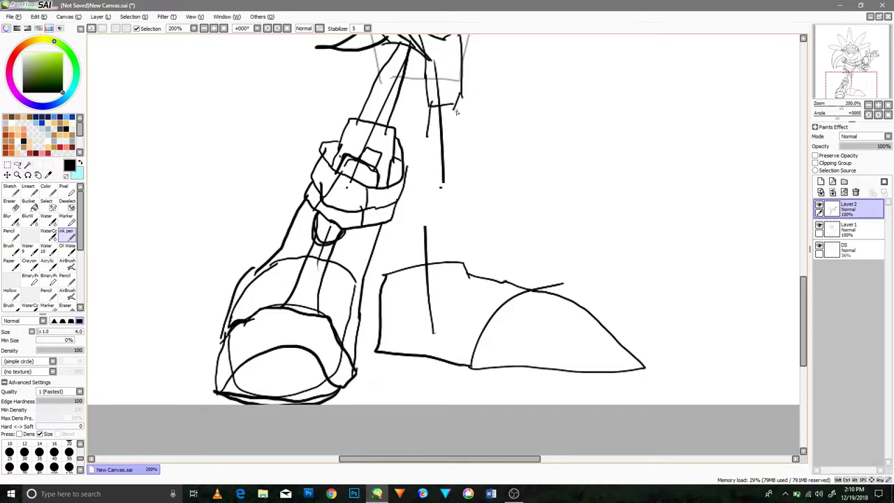
# Step: Draw the second leg's two lower sides and the rounded ring cuff around them with its side flap
pyautogui.hotkey('ctrl', 'z')
pyautogui.hotkey('ctrl', 'z')
pyautogui.moveTo(456, 104); pyautogui.dragTo(462, 153)
pyautogui.moveTo(433, 107)
pyautogui.mouseDown()
pyautogui.moveTo(438, 176)
pyautogui.moveTo(469, 129)
pyautogui.moveTo(464, 137)
pyautogui.moveTo(497, 180)
pyautogui.moveTo(447, 187)
pyautogui.moveTo(421, 168)
pyautogui.moveTo(433, 169)
pyautogui.mouseUp()
pyautogui.hotkey('ctrl', 'z')
pyautogui.hotkey('ctrl', 'z')
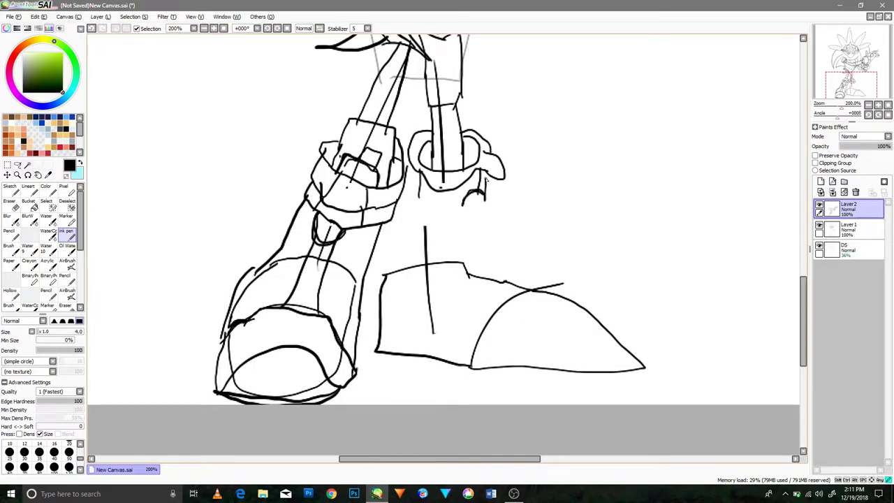
# Step: Draw the second leg's stacked cuff bands with rivets, rounded side buckles and pointed end, plus the boot's ankle and heel lines
pyautogui.moveTo(482, 222)
pyautogui.mouseDown()
pyautogui.moveTo(501, 202)
pyautogui.moveTo(452, 221)
pyautogui.moveTo(473, 234)
pyautogui.moveTo(480, 220)
pyautogui.moveTo(445, 224)
pyautogui.moveTo(420, 202)
pyautogui.mouseUp()
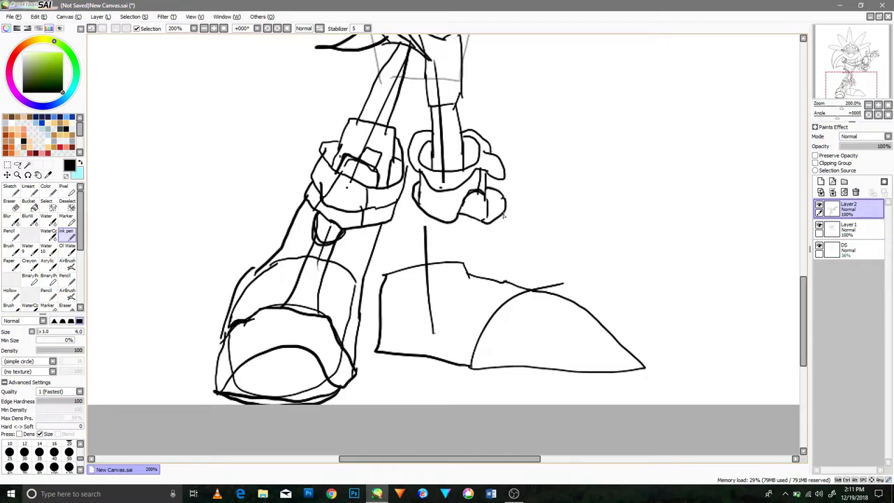
pyautogui.moveTo(504, 217)
pyautogui.mouseDown()
pyautogui.moveTo(486, 253)
pyautogui.moveTo(444, 244)
pyautogui.moveTo(405, 195)
pyautogui.mouseUp()
pyautogui.moveTo(504, 246)
pyautogui.mouseDown()
pyautogui.moveTo(477, 255)
pyautogui.moveTo(399, 221)
pyautogui.mouseUp()
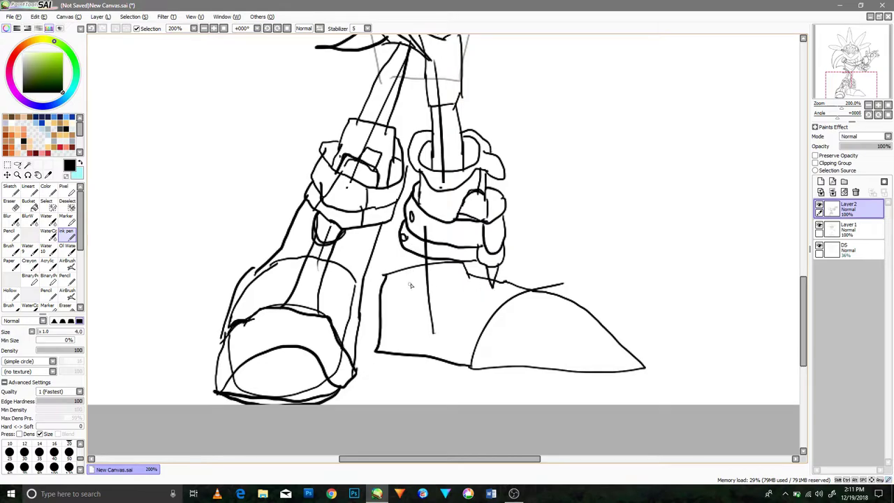
pyautogui.moveTo(480, 297); pyautogui.dragTo(497, 312)
pyautogui.moveTo(390, 298); pyautogui.dragTo(403, 339)
# Step: Erase the leg guideline and rough upper foot contour overlapping the side-facing boot on Layer1
pyautogui.click(830, 232)
pyautogui.click(6, 208)
pyautogui.moveTo(382, 287)
pyautogui.mouseDown()
pyautogui.moveTo(340, 404)
pyautogui.moveTo(265, 388)
pyautogui.moveTo(295, 263)
pyautogui.moveTo(378, 276)
pyautogui.moveTo(427, 250)
pyautogui.mouseUp()
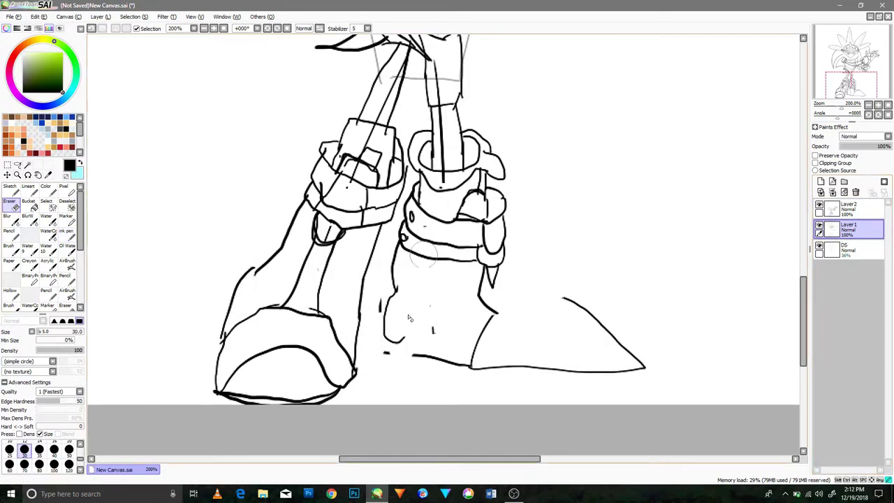
pyautogui.hotkey('ctrl', 'z')
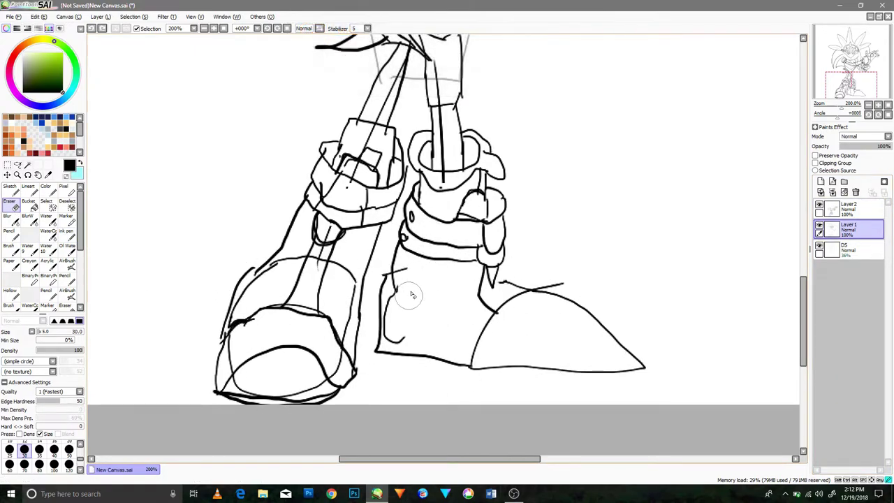
# Step: Ink the side-facing boot's curved toe strap with its raised tip and a small rivet on Layer2
pyautogui.click(849, 207)
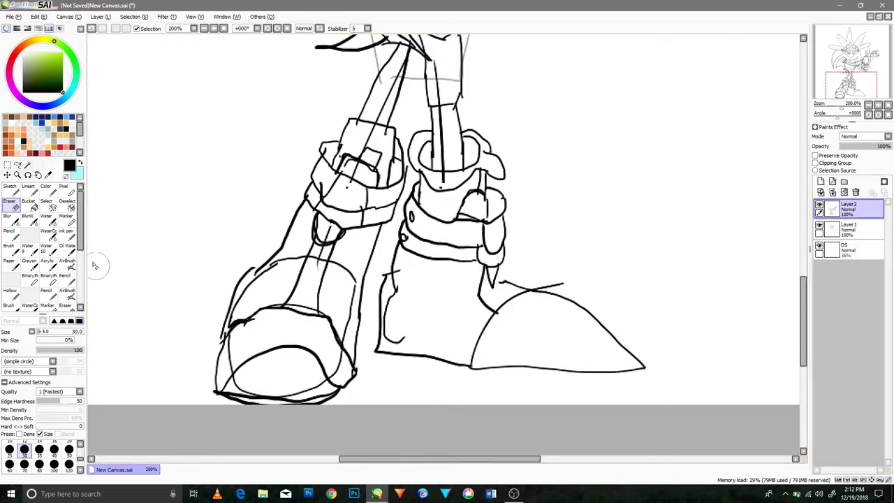
pyautogui.click(67, 236)
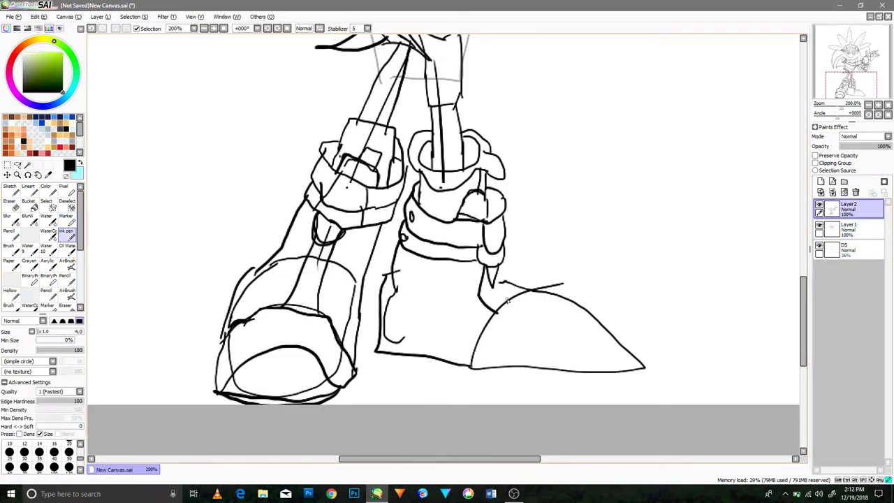
pyautogui.moveTo(474, 343); pyautogui.dragTo(553, 280)
pyautogui.moveTo(477, 334)
pyautogui.mouseDown()
pyautogui.moveTo(461, 357)
pyautogui.moveTo(560, 281)
pyautogui.moveTo(565, 309)
pyautogui.mouseUp()
pyautogui.hotkey('ctrl', 'z')
pyautogui.hotkey('ctrl', 'z')
pyautogui.hotkey('ctrl', 'z')
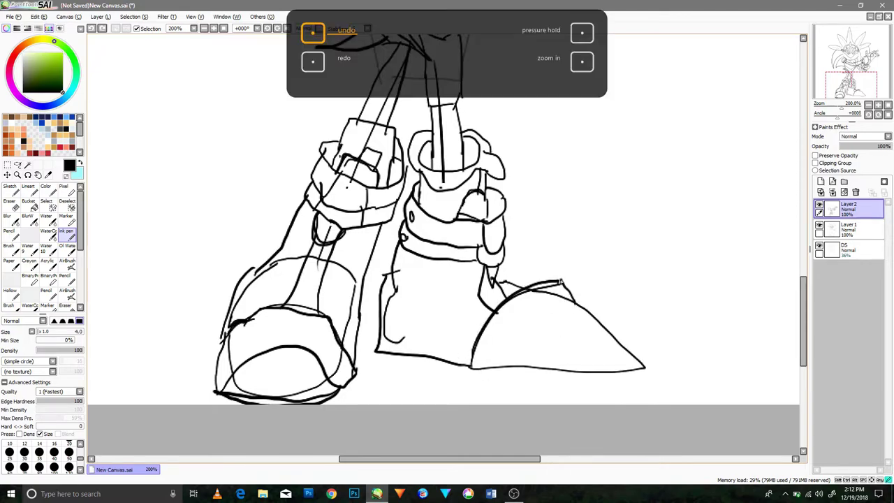
pyautogui.moveTo(475, 346)
pyautogui.mouseDown()
pyautogui.moveTo(495, 360)
pyautogui.moveTo(496, 344)
pyautogui.mouseUp()
pyautogui.moveTo(507, 365); pyautogui.dragTo(580, 310)
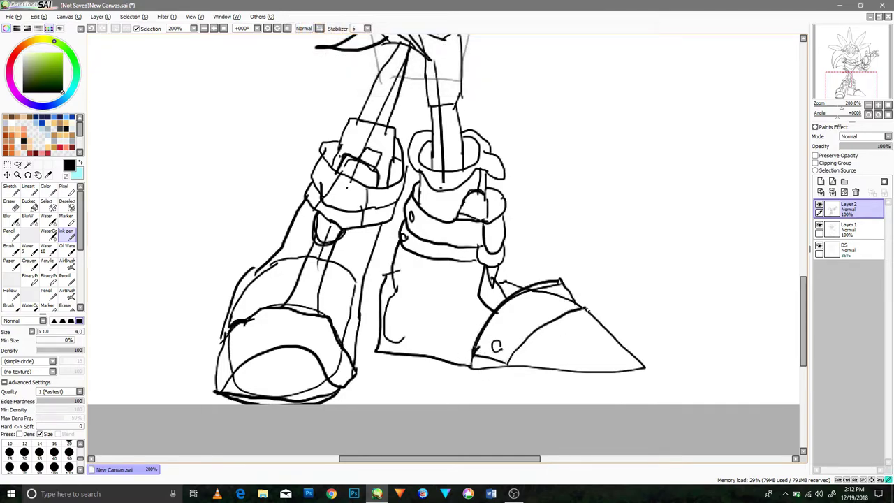
# Step: Draw the side-facing boot's pointed toe plate with an oval rivet, its sole edge and the raised ridges on top
pyautogui.moveTo(503, 366)
pyautogui.mouseDown()
pyautogui.moveTo(473, 355)
pyautogui.moveTo(490, 370)
pyautogui.moveTo(471, 367)
pyautogui.mouseUp()
pyautogui.hotkey('ctrl', 'z')
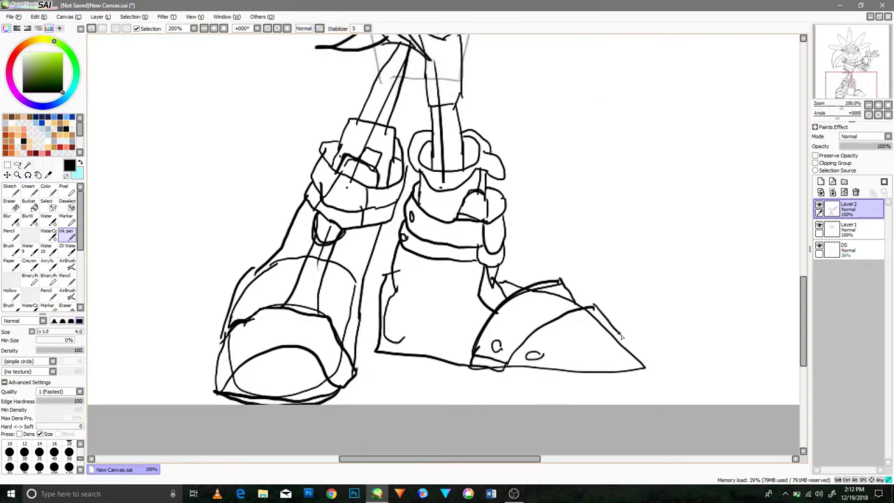
pyautogui.moveTo(594, 307); pyautogui.dragTo(506, 369)
pyautogui.moveTo(656, 378)
pyautogui.mouseDown()
pyautogui.moveTo(587, 387)
pyautogui.moveTo(500, 372)
pyautogui.mouseUp()
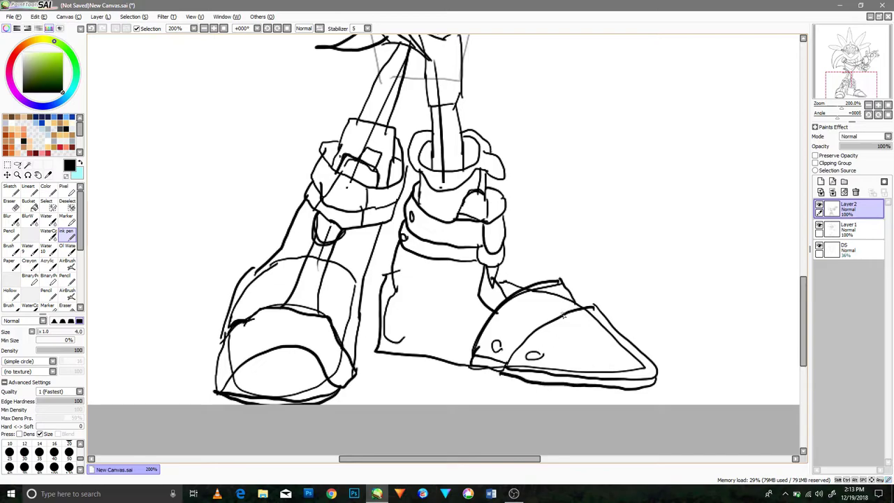
pyautogui.moveTo(574, 306)
pyautogui.mouseDown()
pyautogui.moveTo(653, 370)
pyautogui.moveTo(542, 284)
pyautogui.mouseUp()
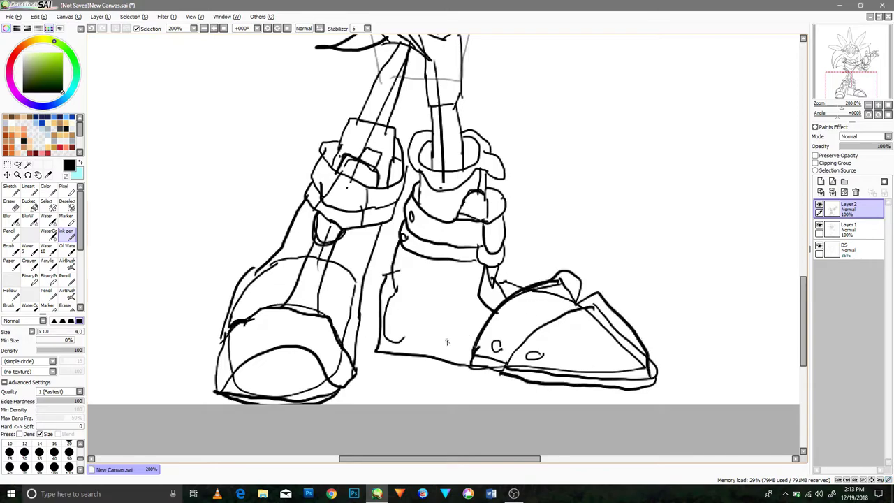
# Step: Draw the curved band lines and sole edge from the side-facing boot's toe strap back around its heel
pyautogui.moveTo(482, 332); pyautogui.dragTo(395, 282)
pyautogui.moveTo(482, 341)
pyautogui.mouseDown()
pyautogui.moveTo(421, 328)
pyautogui.moveTo(389, 282)
pyautogui.mouseUp()
pyautogui.moveTo(471, 365)
pyautogui.mouseDown()
pyautogui.moveTo(376, 336)
pyautogui.moveTo(391, 287)
pyautogui.mouseUp()
pyautogui.scroll(-3, 409, 322)
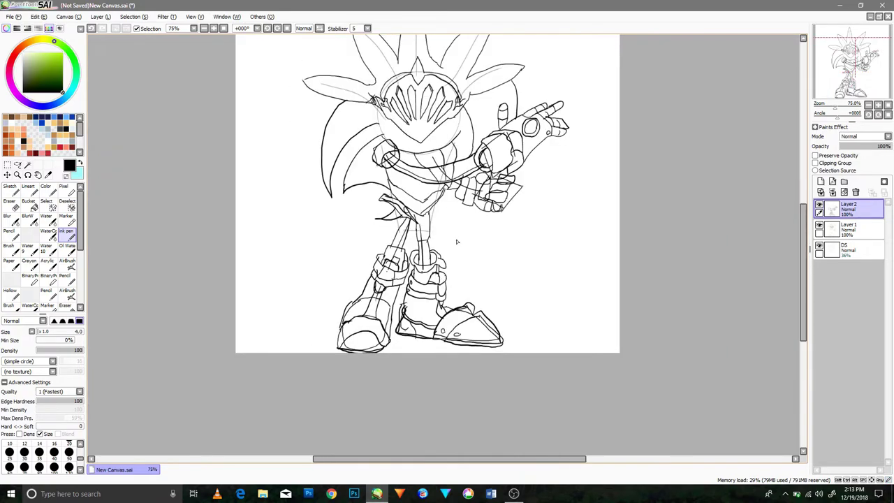
# Step: Erase the outstretched leg's upper thigh lines and redraw them wider, joined to the hip beneath the tail
pyautogui.scroll(4, 419, 260)
pyautogui.press('e')
pyautogui.moveTo(369, 164); pyautogui.dragTo(345, 194)
pyautogui.click(67, 236)
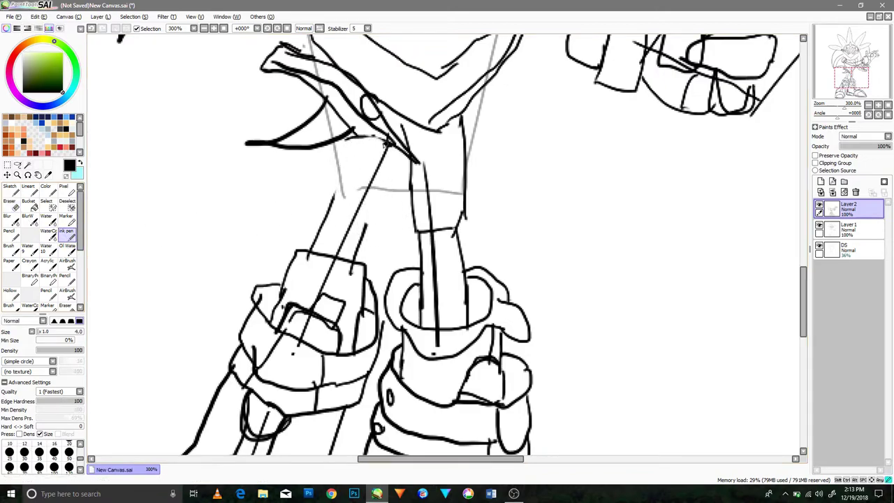
pyautogui.moveTo(355, 141); pyautogui.dragTo(393, 145)
pyautogui.moveTo(349, 137); pyautogui.dragTo(334, 199)
pyautogui.moveTo(396, 139); pyautogui.dragTo(365, 226)
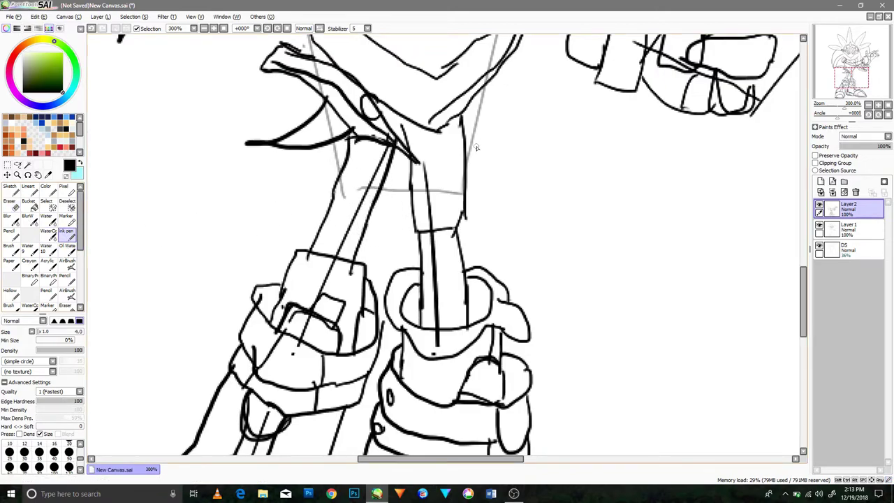
pyautogui.scroll(-6, 523, 164)
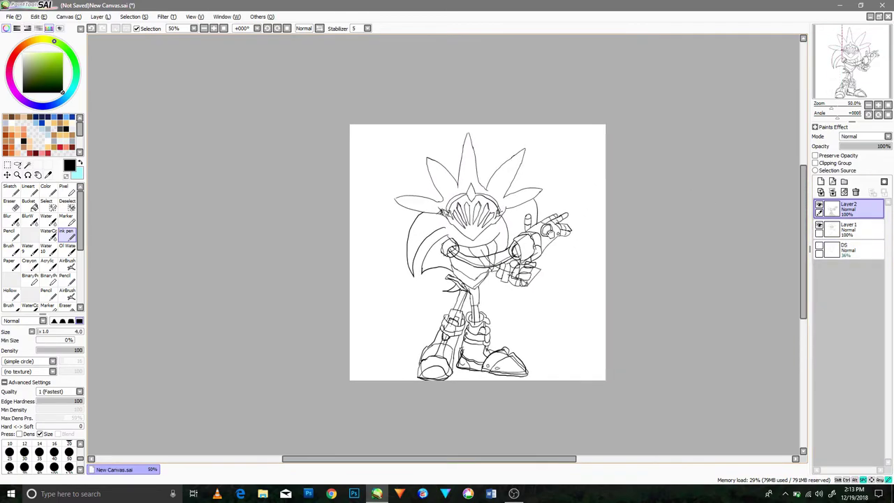
# Step: Draw both cheek lines from the jaw up to the helmet's side hinges and a short curved mouth line beneath the visor
pyautogui.scroll(6, 480, 249)
pyautogui.moveTo(244, 290); pyautogui.dragTo(330, 381)
pyautogui.moveTo(328, 264); pyautogui.dragTo(277, 134)
pyautogui.moveTo(638, 241); pyautogui.dragTo(679, 97)
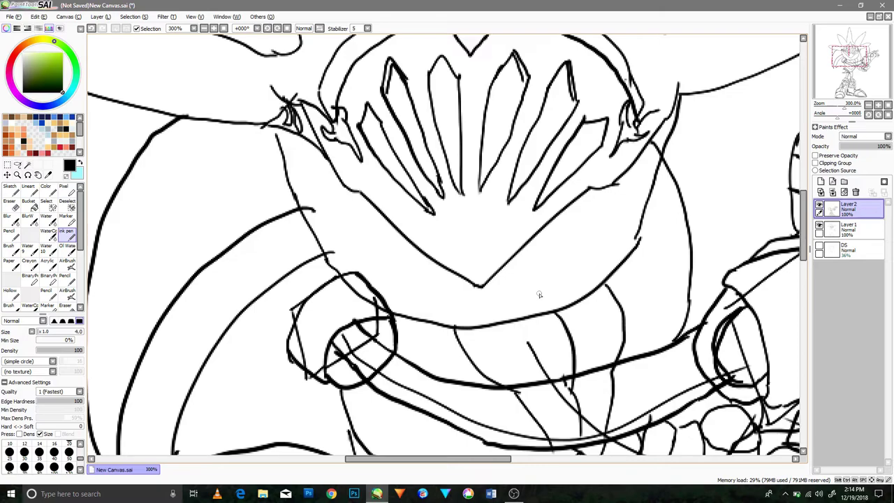
pyautogui.scroll(-3, 564, 309)
pyautogui.scroll(3, 558, 300)
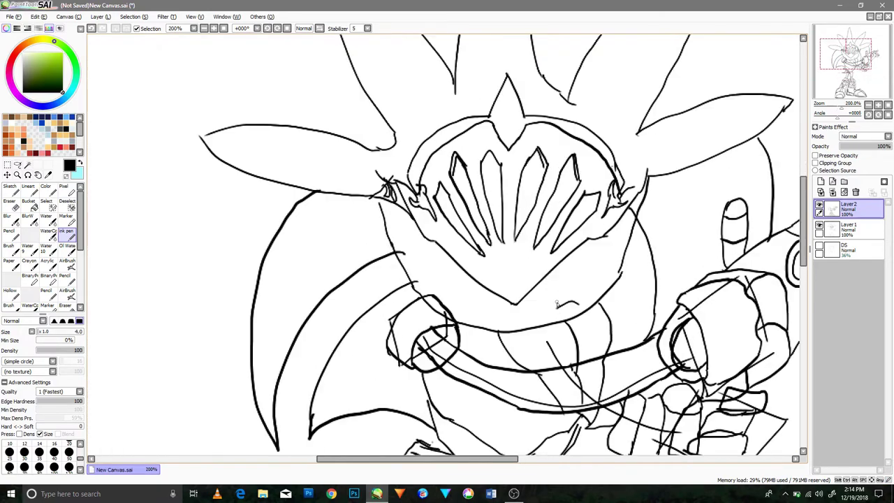
# Step: Draw two pointed ears with inner triangles, one behind the base of each outer side quill
pyautogui.moveTo(275, 168); pyautogui.dragTo(338, 223)
pyautogui.moveTo(287, 212)
pyautogui.mouseDown()
pyautogui.moveTo(298, 177)
pyautogui.moveTo(333, 228)
pyautogui.mouseUp()
pyautogui.moveTo(753, 154); pyautogui.dragTo(563, 195)
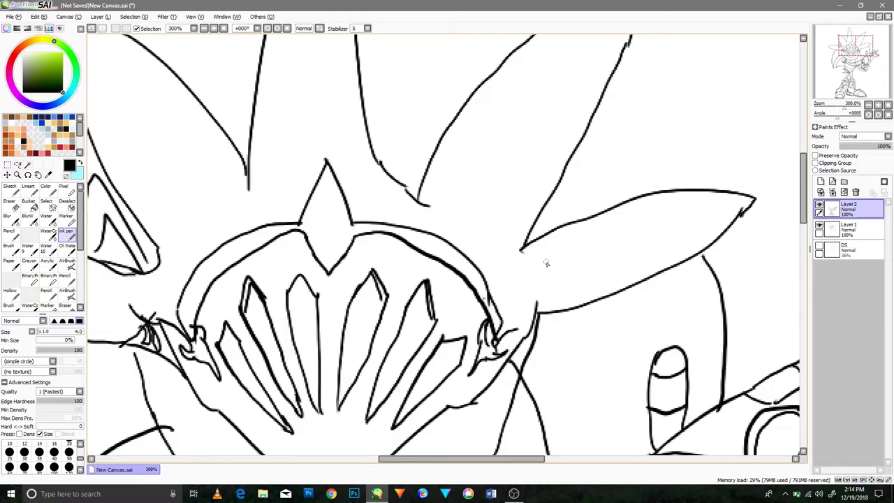
pyautogui.moveTo(505, 204)
pyautogui.mouseDown()
pyautogui.moveTo(555, 254)
pyautogui.moveTo(560, 235)
pyautogui.mouseUp()
pyautogui.moveTo(611, 218); pyautogui.dragTo(652, 260)
pyautogui.moveTo(599, 239)
pyautogui.mouseDown()
pyautogui.moveTo(631, 228)
pyautogui.moveTo(634, 253)
pyautogui.mouseUp()
pyautogui.moveTo(590, 255); pyautogui.dragTo(641, 260)
pyautogui.scroll(-5, 524, 319)
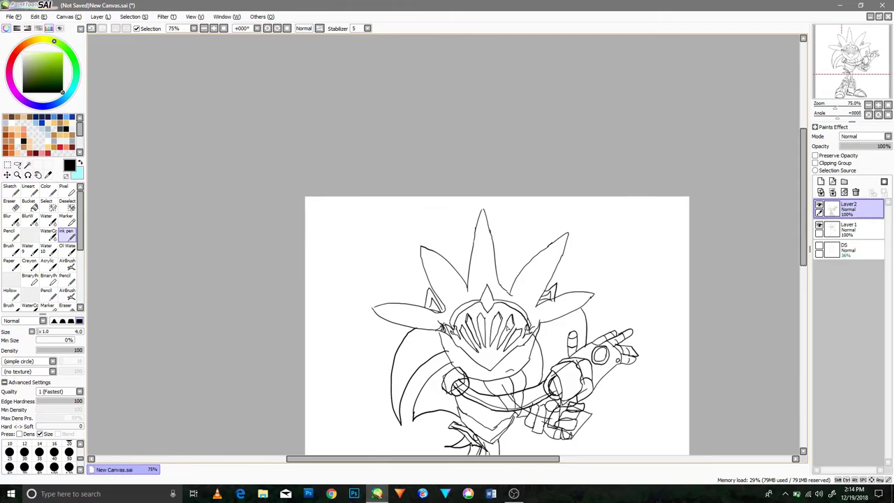
# Step: Erase the leftover Layer1 construction lines inside the outstretched leg's thigh and return to Layer2
pyautogui.click(49, 221)
pyautogui.moveTo(517, 342); pyautogui.dragTo(507, 245)
pyautogui.click(68, 236)
pyautogui.moveTo(526, 449); pyautogui.dragTo(472, 318)
pyautogui.scroll(2, 472, 321)
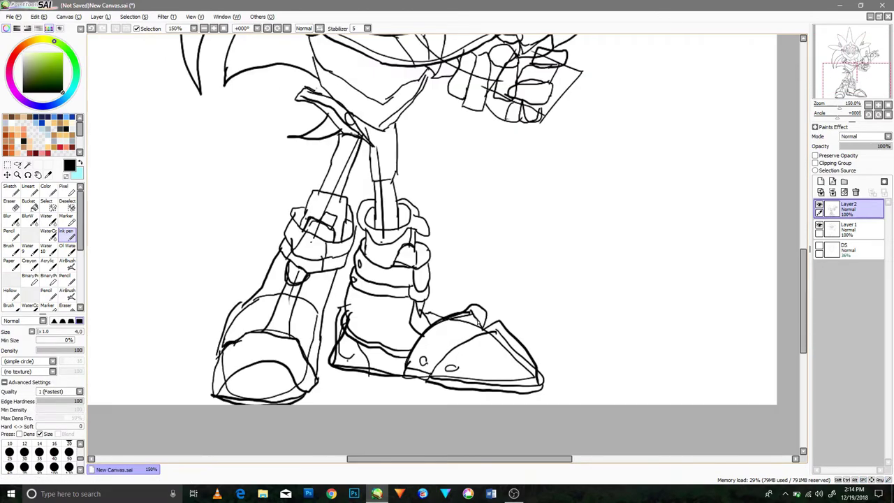
pyautogui.click(849, 230)
pyautogui.press('e')
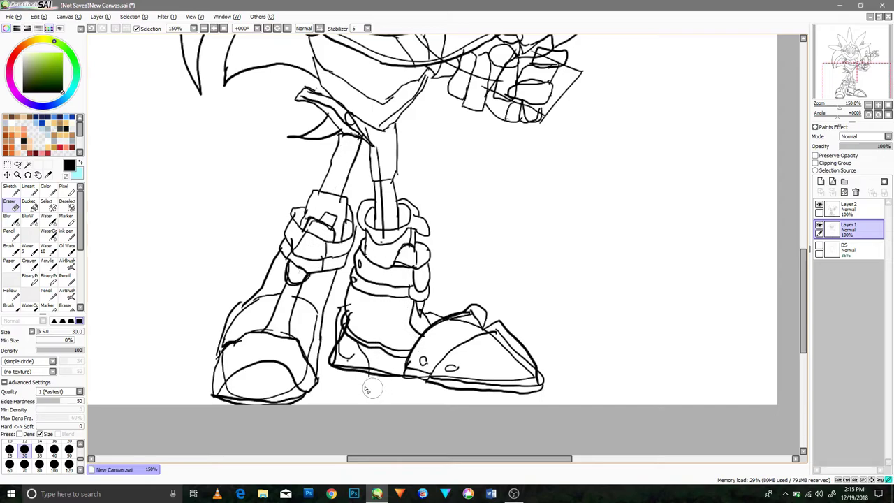
pyautogui.scroll(5, 746, 199)
pyautogui.click(849, 208)
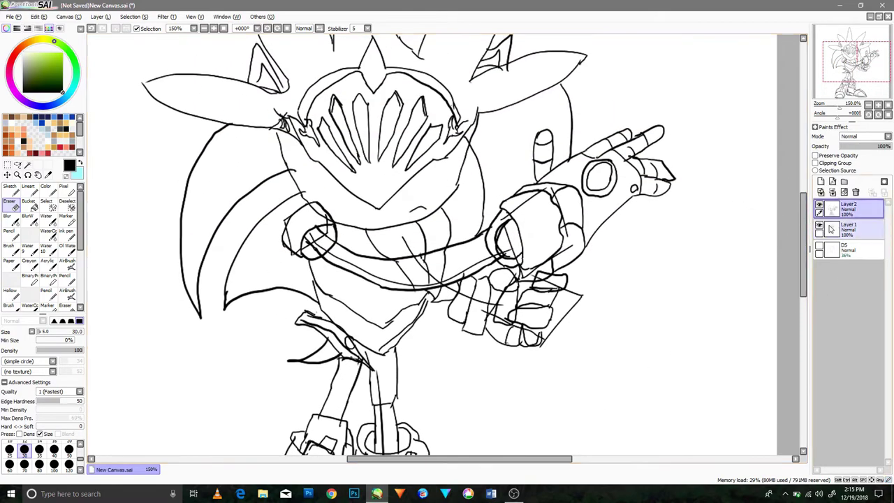
# Step: Erase the Layer1 construction lines crossing the folded arm, shoulder armour and lower hand
pyautogui.click(67, 232)
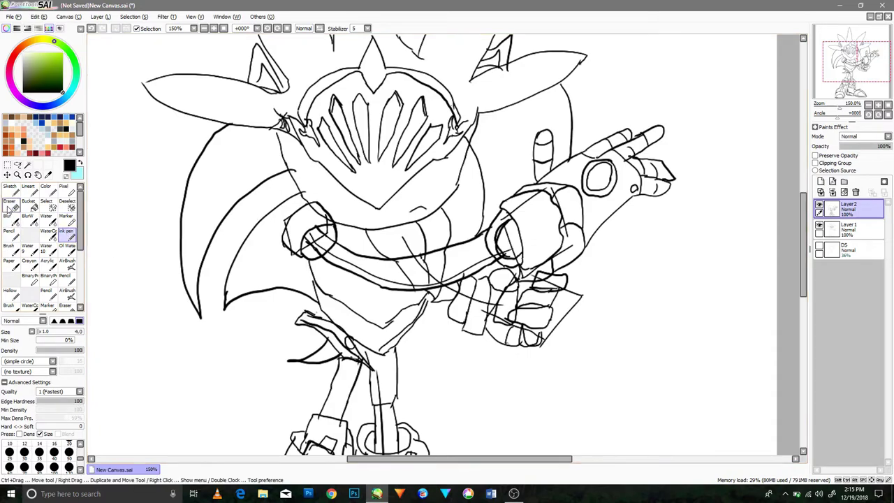
pyautogui.click(9, 203)
pyautogui.click(849, 229)
pyautogui.moveTo(344, 260)
pyautogui.mouseDown()
pyautogui.moveTo(317, 241)
pyautogui.moveTo(416, 279)
pyautogui.moveTo(422, 265)
pyautogui.moveTo(449, 288)
pyautogui.moveTo(552, 210)
pyautogui.moveTo(510, 321)
pyautogui.moveTo(551, 309)
pyautogui.moveTo(527, 288)
pyautogui.mouseUp()
pyautogui.click(849, 207)
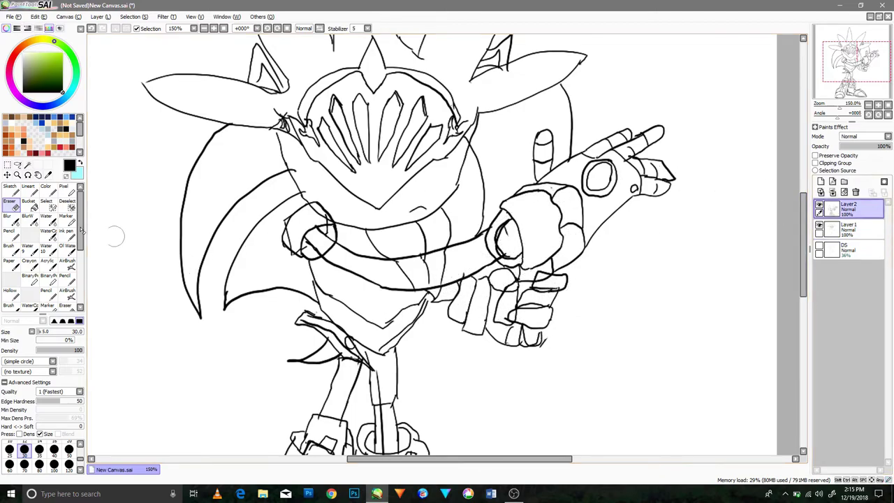
# Step: Ink a small curved spine between the back quill and tail on Layer2, and outline the sides of the lower torso
pyautogui.click(66, 233)
pyautogui.moveTo(325, 310); pyautogui.dragTo(272, 318)
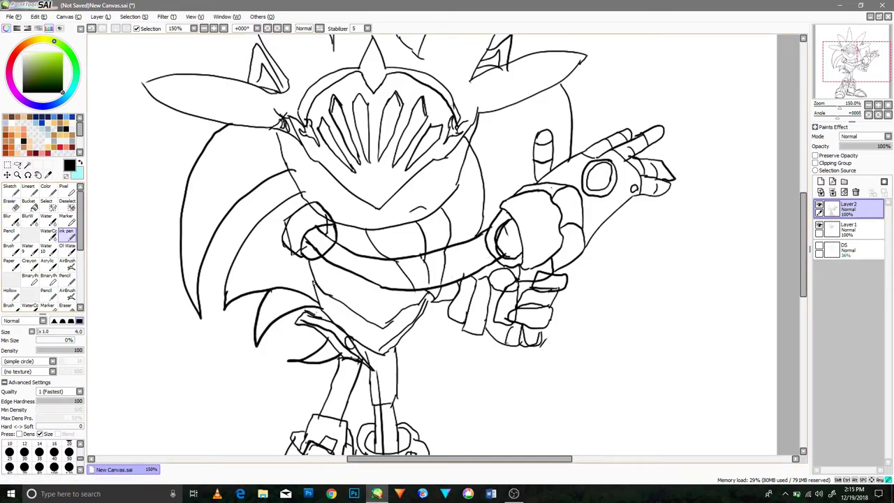
pyautogui.moveTo(404, 337); pyautogui.dragTo(375, 370)
pyautogui.moveTo(321, 308); pyautogui.dragTo(306, 254)
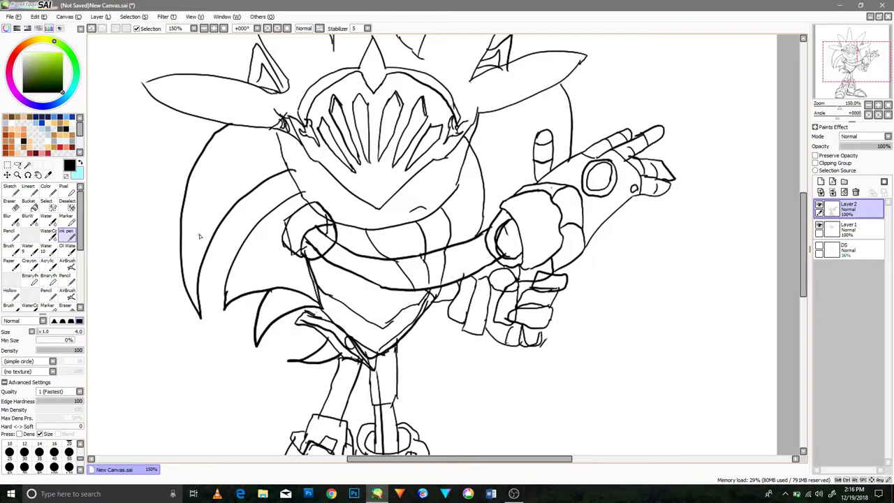
# Step: Erase the long back quill's outer edge and redraw it as a wider curve starting farther out beneath the side quill
pyautogui.click(12, 205)
pyautogui.moveTo(179, 186)
pyautogui.mouseDown()
pyautogui.moveTo(190, 293)
pyautogui.moveTo(228, 127)
pyautogui.mouseUp()
pyautogui.click(68, 235)
pyautogui.moveTo(198, 283)
pyautogui.mouseDown()
pyautogui.moveTo(163, 249)
pyautogui.moveTo(218, 133)
pyautogui.moveTo(217, 366)
pyautogui.mouseUp()
pyautogui.hotkey('ctrl', 'z')
pyautogui.hotkey('ctrl', 'z')
pyautogui.moveTo(203, 330)
pyautogui.mouseDown()
pyautogui.moveTo(181, 143)
pyautogui.moveTo(201, 117)
pyautogui.mouseUp()
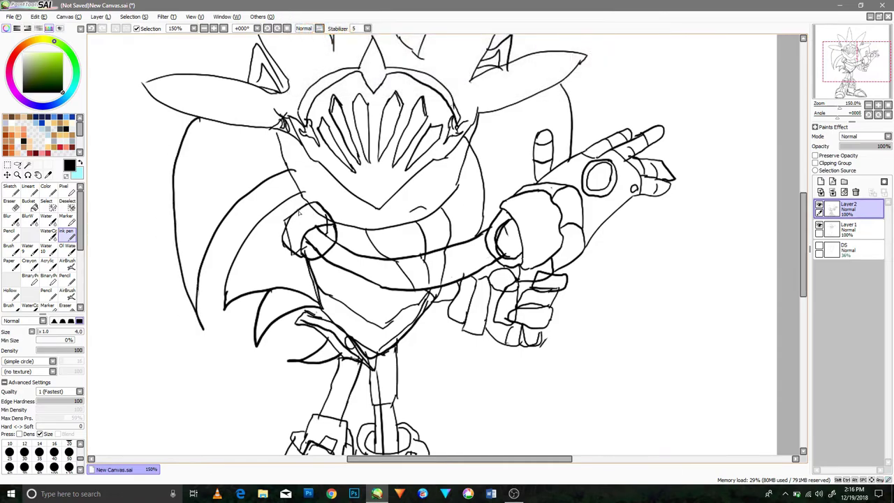
pyautogui.moveTo(316, 186); pyautogui.dragTo(306, 264)
pyautogui.moveTo(347, 148)
pyautogui.mouseDown()
pyautogui.moveTo(361, 122)
pyautogui.moveTo(360, 174)
pyautogui.moveTo(375, 145)
pyautogui.mouseUp()
pyautogui.hotkey('ctrl', 'z')
pyautogui.hotkey('ctrl', 'z')
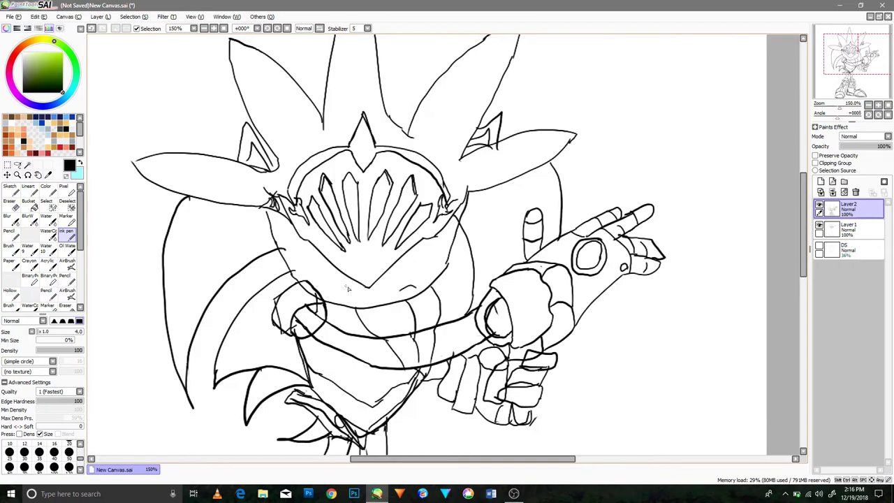
# Step: Draw the helmet's lower rim from its chin point out to both cheeks and up to the side hinges
pyautogui.moveTo(359, 283); pyautogui.dragTo(269, 242)
pyautogui.moveTo(375, 284); pyautogui.dragTo(447, 242)
pyautogui.moveTo(283, 257); pyautogui.dragTo(271, 211)
pyautogui.moveTo(443, 247); pyautogui.dragTo(458, 218)
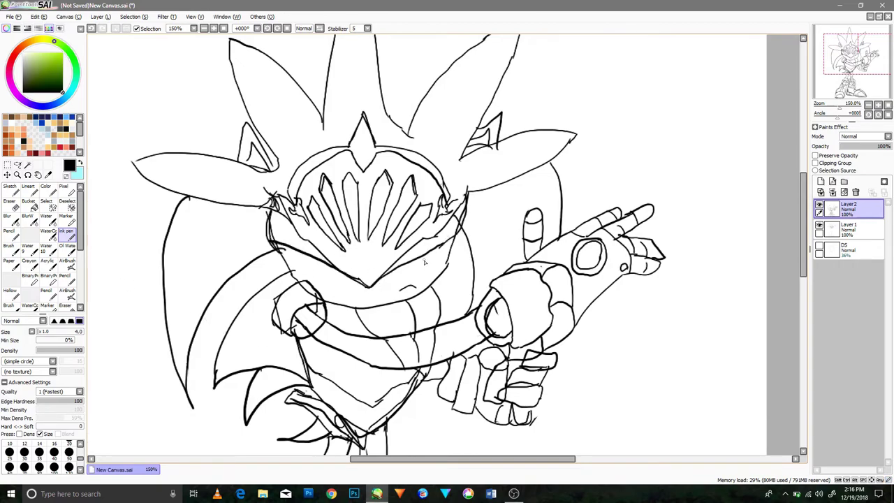
# Step: Blacken the openings in the helmet's side hinges and put a short dark scribble inside the outermost visor slit
pyautogui.scroll(-3, 402, 269)
pyautogui.scroll(5, 390, 245)
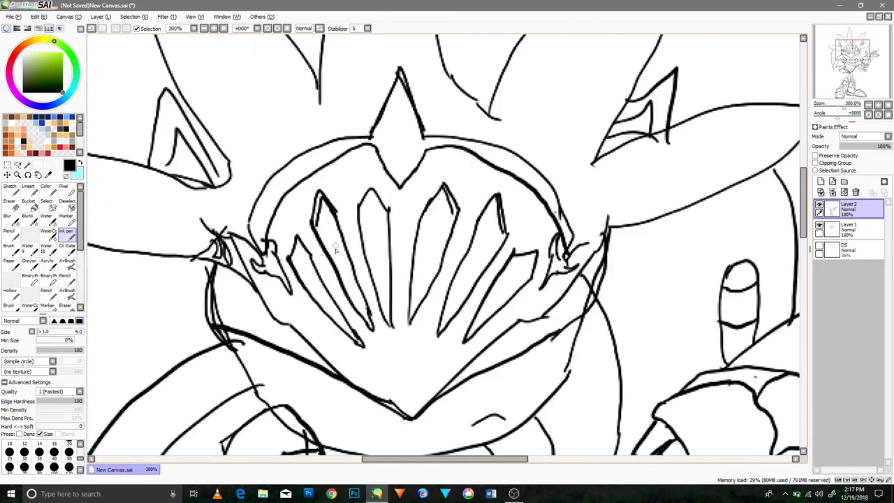
pyautogui.moveTo(502, 283); pyautogui.dragTo(494, 296)
# Step: Select the insides of all six visor slits with the Magic Wand on Layer1
pyautogui.click(38, 174)
pyautogui.click(27, 165)
pyautogui.click(849, 229)
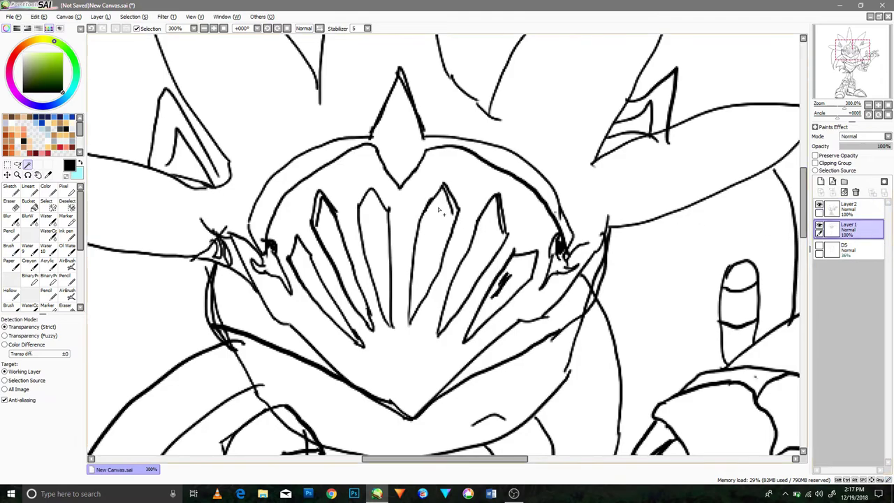
pyautogui.click(482, 243)
pyautogui.click(522, 272)
pyautogui.click(433, 238)
pyautogui.click(378, 242)
pyautogui.click(335, 242)
pyautogui.click(307, 271)
# Step: Extend the slit selection into the missed slivers near the slit tips using the Select pen at size 2
pyautogui.press('a')
pyautogui.press('[')
pyautogui.press('[')
pyautogui.press('[')
pyautogui.press('[')
pyautogui.press('[')
pyautogui.press('[')
pyautogui.press('[')
pyautogui.press('[')
pyautogui.press('[')
pyautogui.press('[')
pyautogui.press('[')
pyautogui.press('[')
pyautogui.press('[')
pyautogui.press('[')
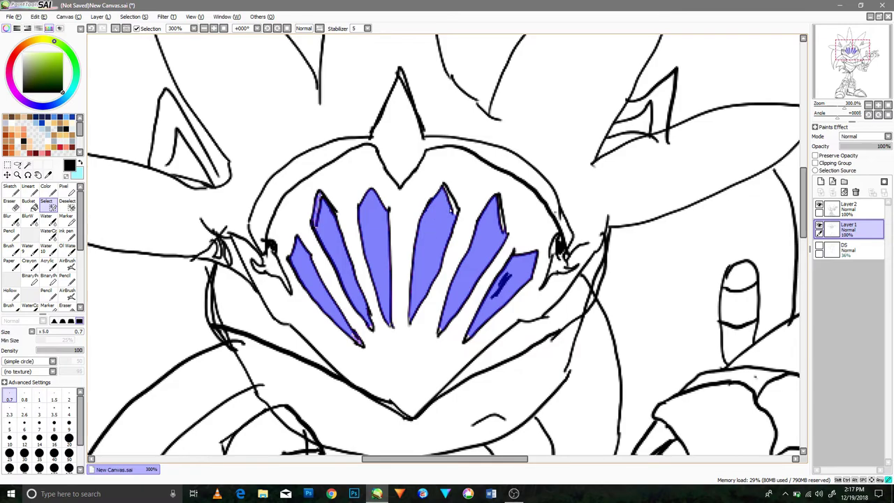
pyautogui.press(']')
pyautogui.press(']')
pyautogui.press(']')
pyautogui.press(']')
pyautogui.hotkey('ctrl', 'z')
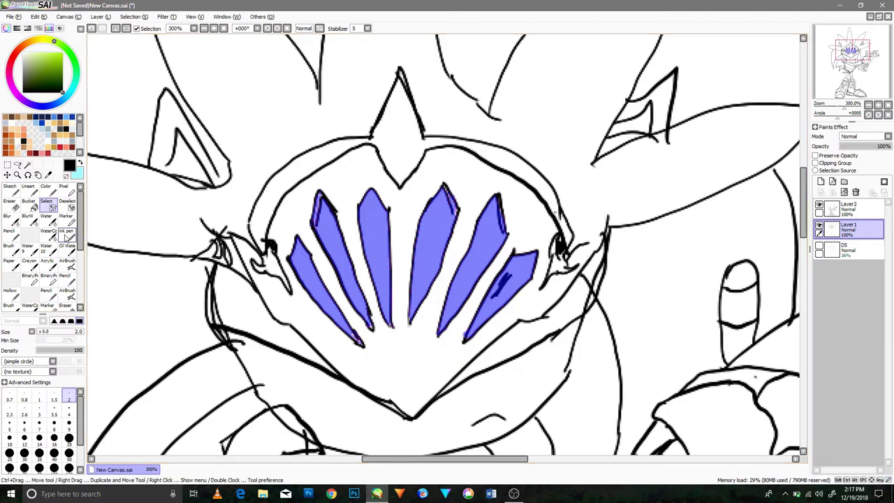
# Step: Fill the selected visor slits with black on Layer2 using the Ink pen at size 120, and clear the selection
pyautogui.click(67, 235)
pyautogui.click(850, 209)
pyautogui.moveTo(367, 245)
pyautogui.mouseDown()
pyautogui.moveTo(367, 175)
pyautogui.moveTo(503, 292)
pyautogui.mouseUp()
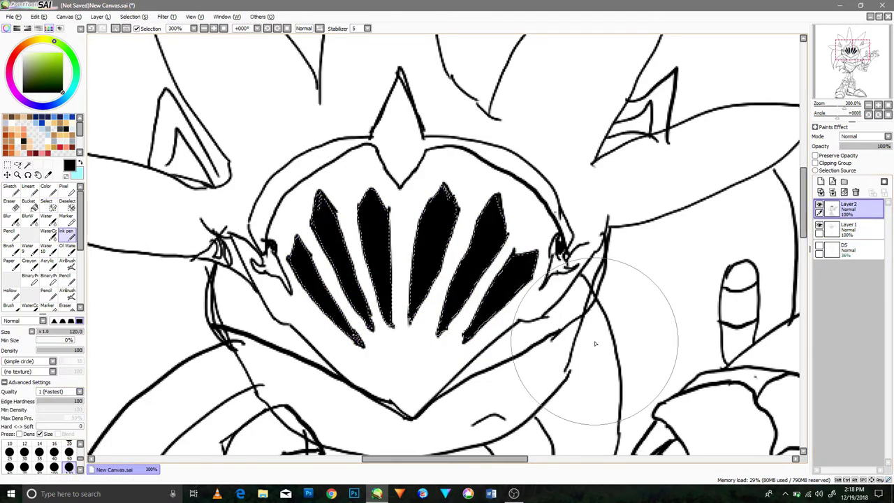
pyautogui.click(116, 29)
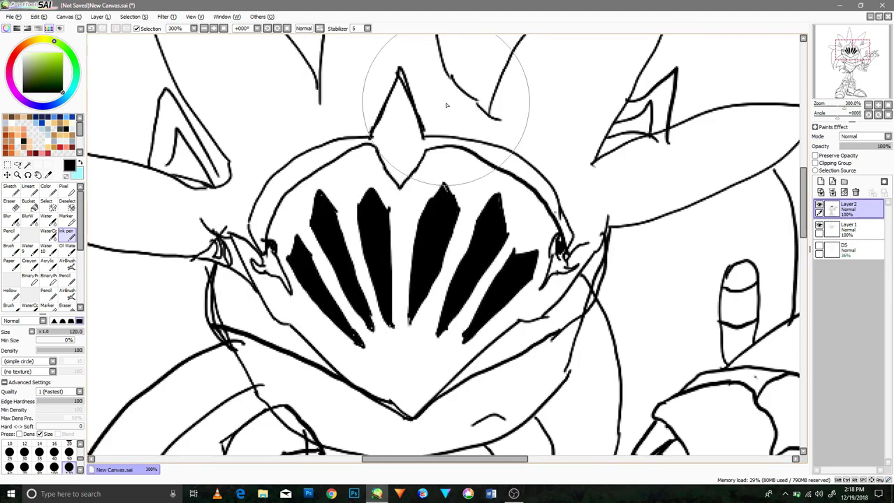
# Step: Write "Awesome" with a smiley face beside the legs using the Ink pen at size 9
pyautogui.scroll(-4, 429, 88)
pyautogui.scroll(1, 519, 150)
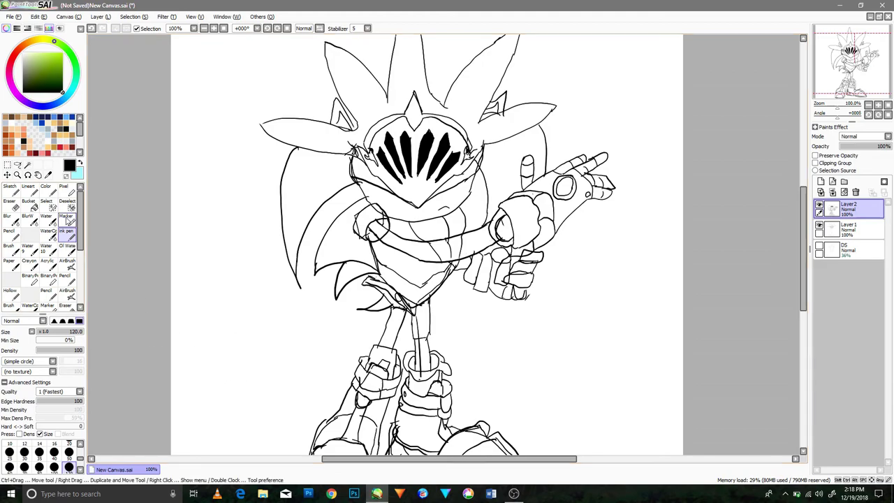
pyautogui.scroll(3, 69, 458)
pyautogui.click(68, 454)
pyautogui.moveTo(193, 358)
pyautogui.mouseDown()
pyautogui.moveTo(231, 342)
pyautogui.moveTo(267, 345)
pyautogui.moveTo(292, 322)
pyautogui.mouseUp()
pyautogui.moveTo(223, 386); pyautogui.dragTo(272, 387)
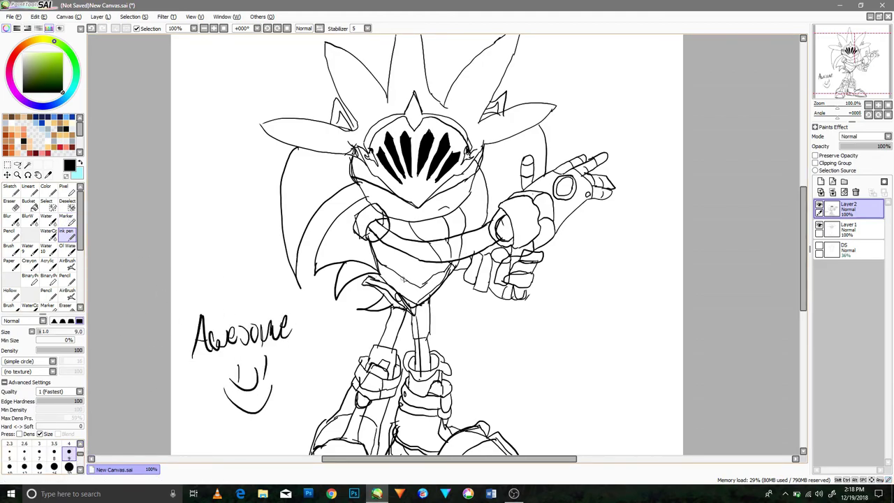
# Step: Undo the handwritten "Awesome" and the smiley face
pyautogui.hotkey('ctrl', 'z')
pyautogui.hotkey('ctrl', 'z')
pyautogui.hotkey('ctrl', 'z')
pyautogui.hotkey('ctrl', 'z')
pyautogui.hotkey('ctrl', 'z')
pyautogui.hotkey('ctrl', 'z')
pyautogui.hotkey('ctrl', 'z')
pyautogui.hotkey('ctrl', 'z')
pyautogui.hotkey('ctrl', 'z')
pyautogui.hotkey('ctrl', 'z')
pyautogui.click(517, 496)
pyautogui.click(517, 495)
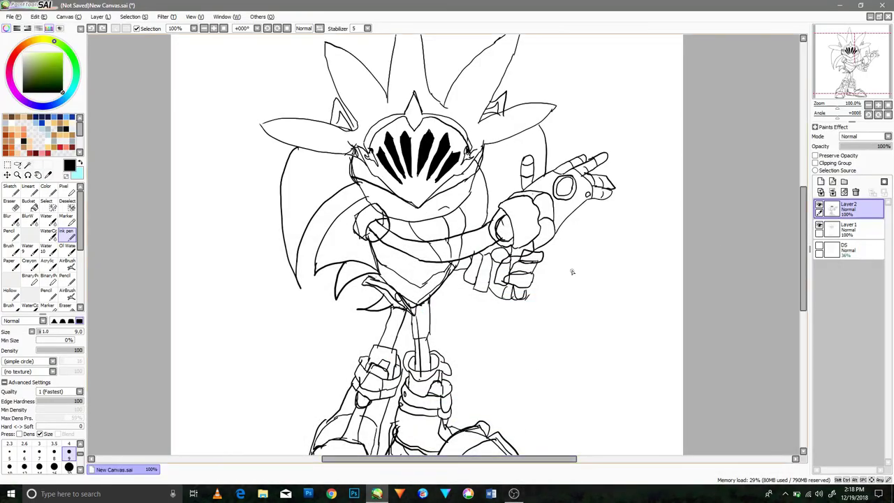
# Step: Handwrite "Let's Battle!" in the empty space beside the legs, below the armoured hands
pyautogui.moveTo(591, 219); pyautogui.dragTo(552, 205)
pyautogui.moveTo(514, 278)
pyautogui.mouseDown()
pyautogui.moveTo(549, 322)
pyautogui.moveTo(559, 321)
pyautogui.mouseUp()
pyautogui.moveTo(511, 345); pyautogui.dragTo(506, 382)
pyautogui.moveTo(503, 344)
pyautogui.mouseDown()
pyautogui.moveTo(513, 381)
pyautogui.moveTo(560, 373)
pyautogui.mouseUp()
pyautogui.moveTo(564, 340); pyautogui.dragTo(563, 376)
pyautogui.moveTo(573, 338); pyautogui.dragTo(571, 378)
pyautogui.moveTo(554, 359); pyautogui.dragTo(585, 353)
pyautogui.moveTo(589, 320); pyautogui.dragTo(616, 366)
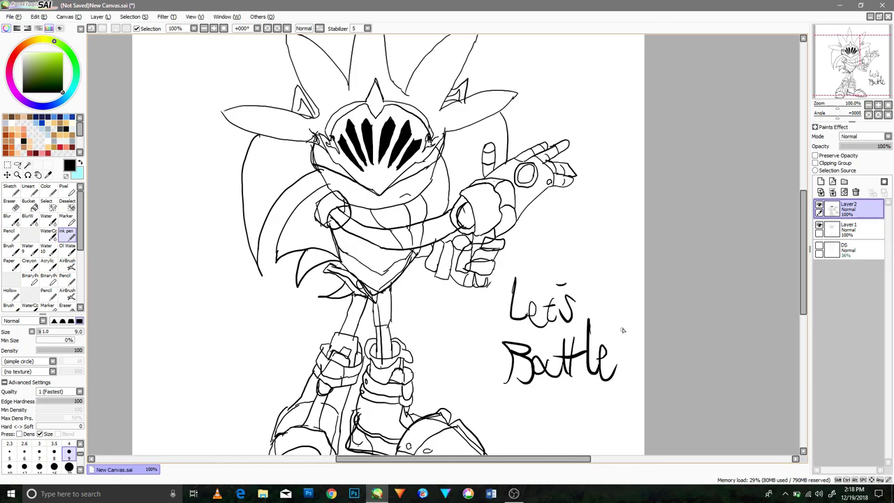
pyautogui.moveTo(628, 306); pyautogui.dragTo(626, 359)
pyautogui.moveTo(622, 365); pyautogui.dragTo(627, 369)
# Step: Create a new blank canvas with the default settings
pyautogui.click(9, 16)
pyautogui.click(21, 25)
pyautogui.click(176, 148)
# Step: Handwrite "Thank you for watching!" across the new canvas with a smiley's eyes and mouth beneath it
pyautogui.moveTo(345, 148)
pyautogui.mouseDown()
pyautogui.moveTo(341, 182)
pyautogui.moveTo(361, 139)
pyautogui.mouseUp()
pyautogui.moveTo(353, 143)
pyautogui.mouseDown()
pyautogui.moveTo(389, 183)
pyautogui.moveTo(434, 150)
pyautogui.moveTo(476, 167)
pyautogui.moveTo(500, 165)
pyautogui.mouseUp()
pyautogui.moveTo(513, 137); pyautogui.dragTo(532, 140)
pyautogui.moveTo(516, 159); pyautogui.dragTo(549, 160)
pyautogui.moveTo(364, 226)
pyautogui.mouseDown()
pyautogui.moveTo(429, 209)
pyautogui.moveTo(493, 210)
pyautogui.moveTo(479, 271)
pyautogui.mouseUp()
pyautogui.moveTo(527, 187); pyautogui.dragTo(522, 225)
pyautogui.click(524, 239)
pyautogui.moveTo(436, 282); pyautogui.dragTo(444, 320)
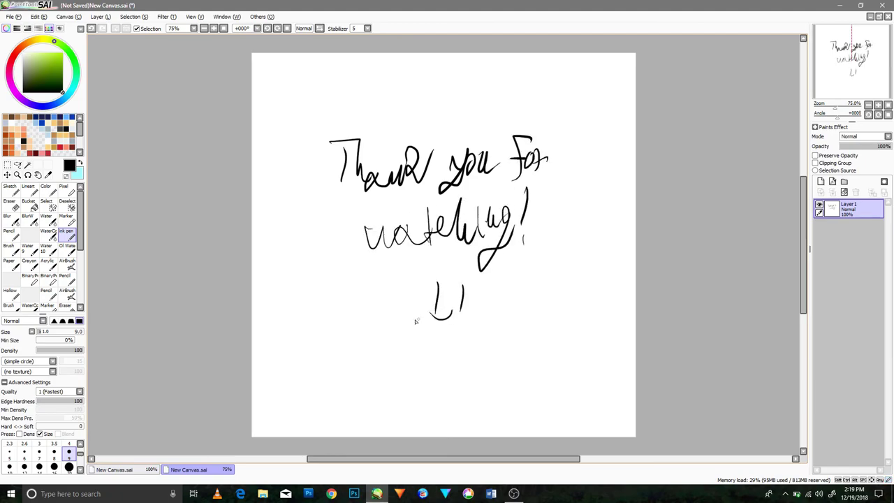